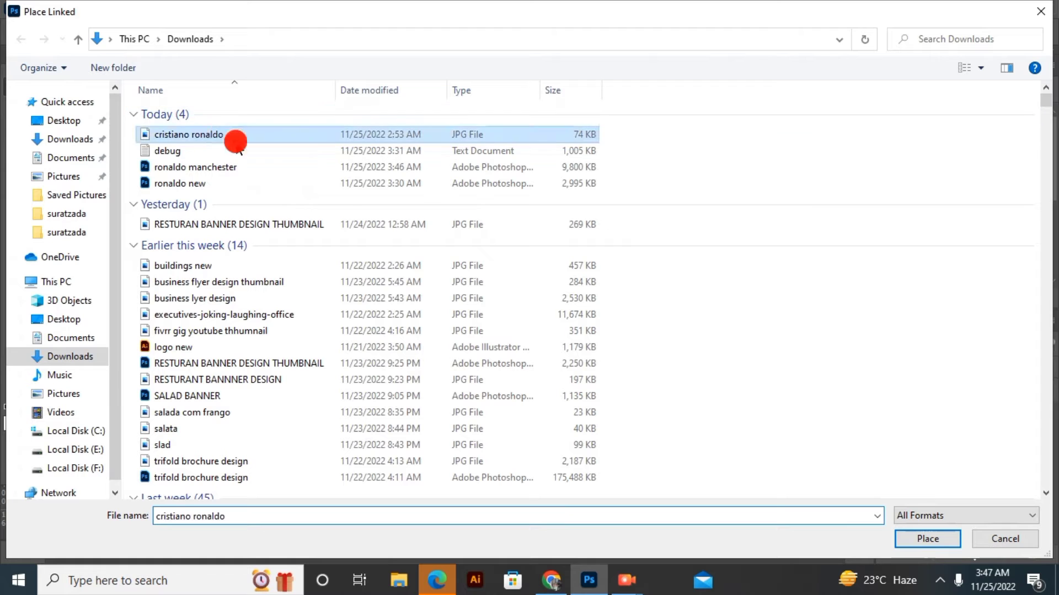
Place the linked cristiano ronaldo image on the poster and scale it to about 162% so it covers the canvas
left_click(926, 538)
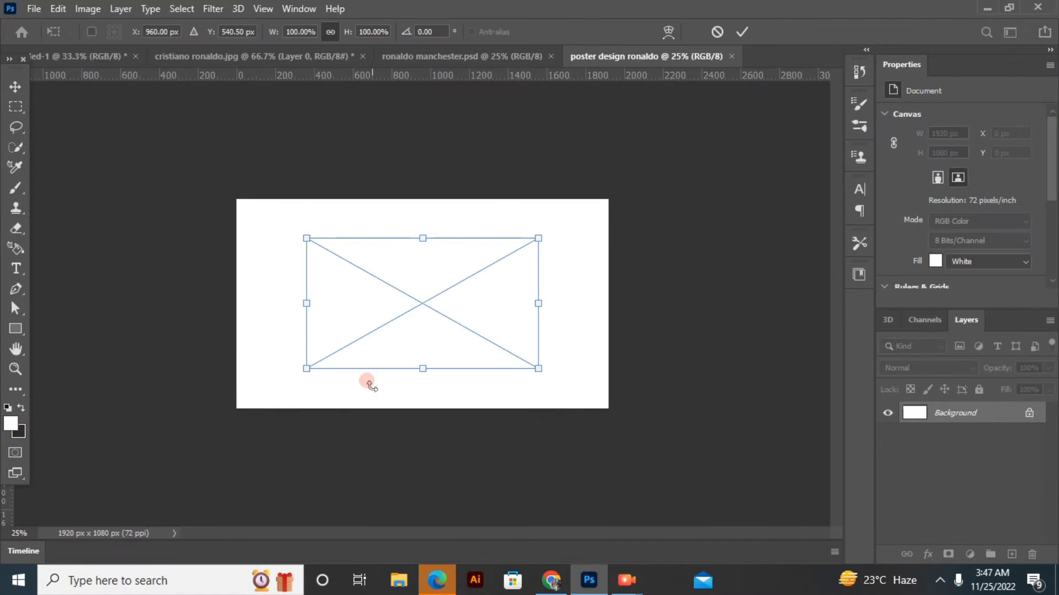
left_click_drag(423, 276, 356, 238)
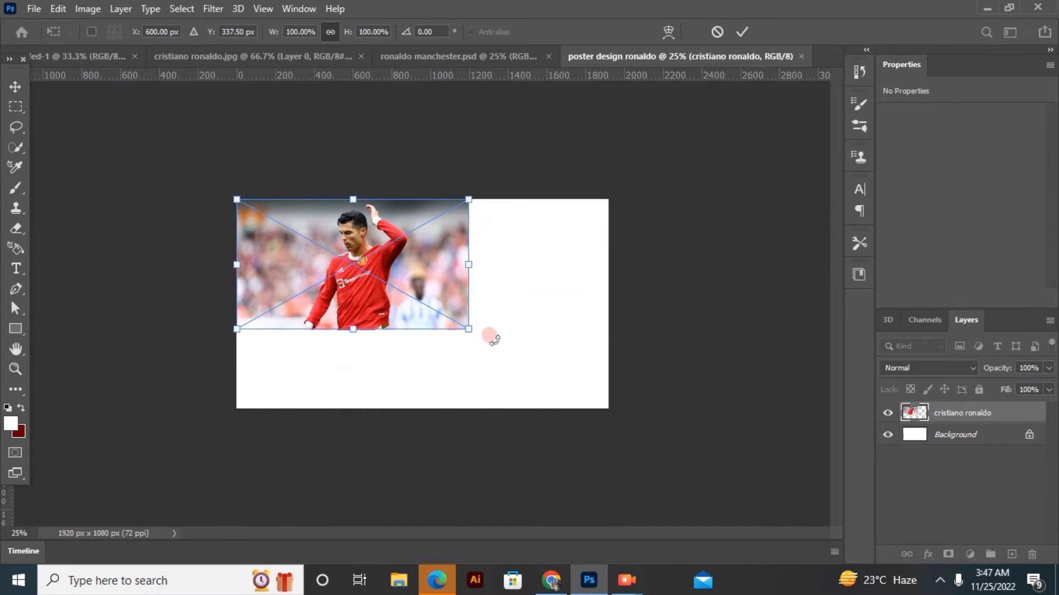
left_click_drag(472, 333, 612, 410)
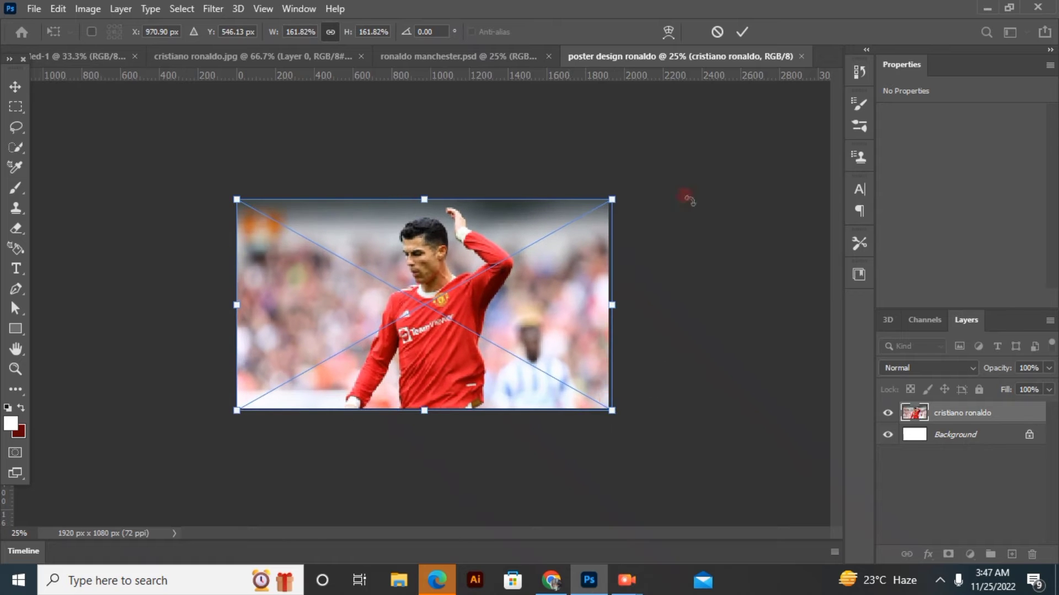
left_click(742, 34)
left_click(106, 330)
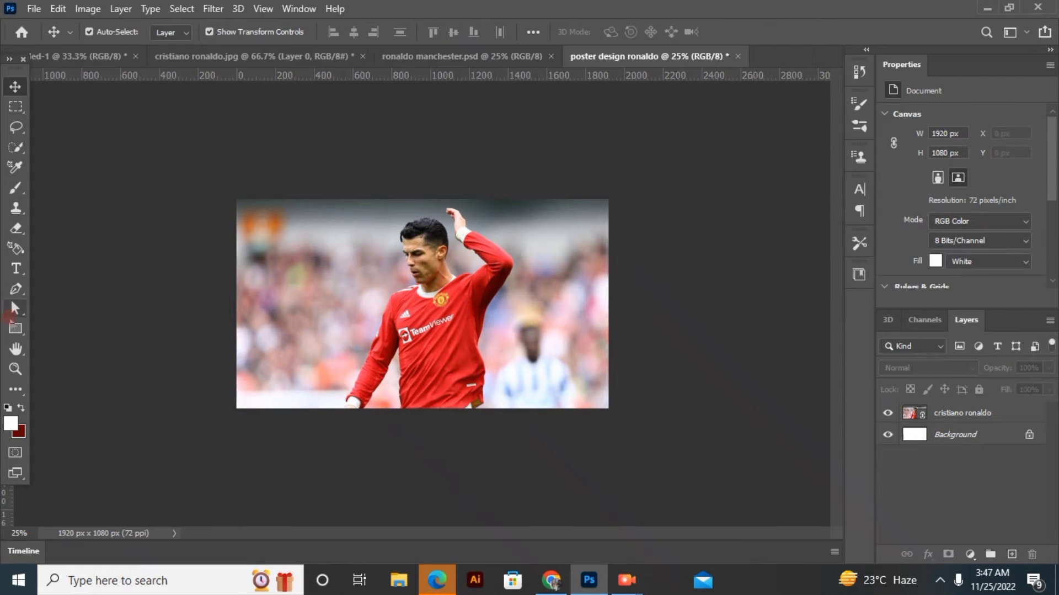
Draw a rectangle about 1964 by 1112 px over the whole canvas and fill it with red
left_click(14, 328)
left_click_drag(233, 197, 613, 411)
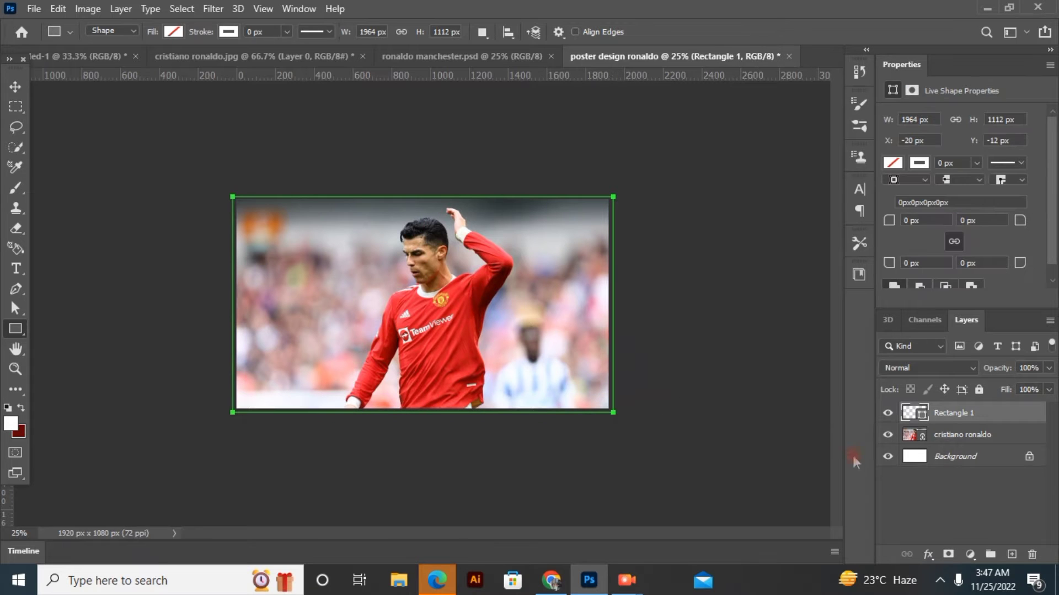
left_click(174, 31)
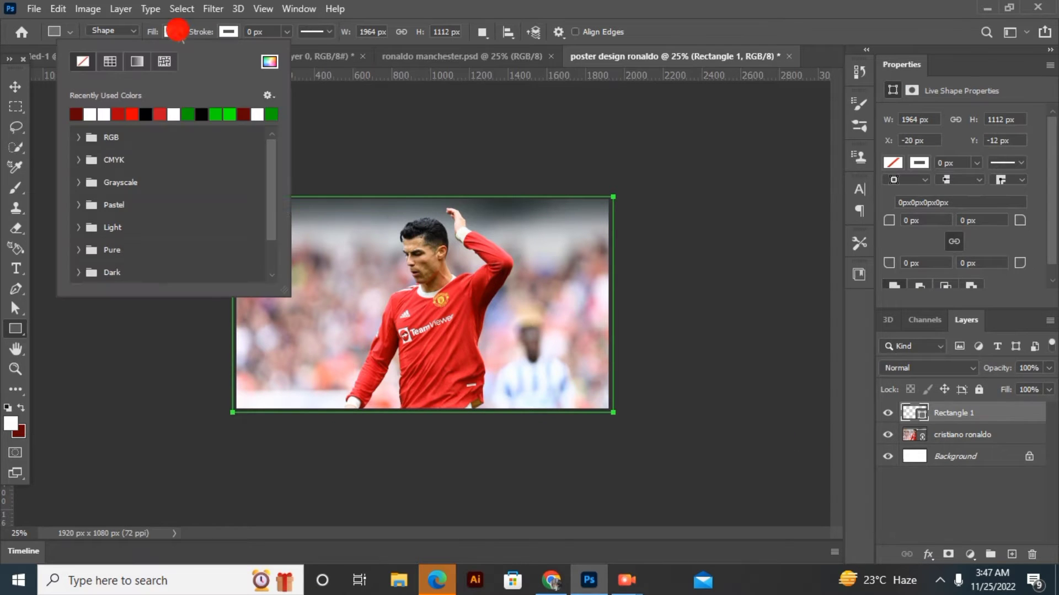
left_click(119, 113)
left_click(736, 24)
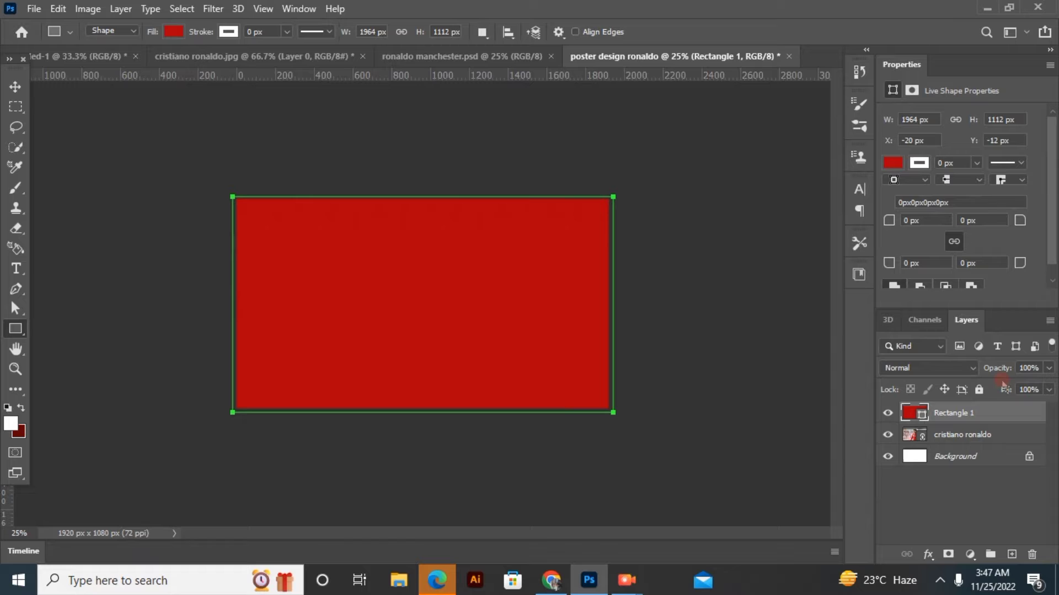
Set the red rectangle layer's blend mode to Hard Light
left_click(967, 362)
left_click(919, 389)
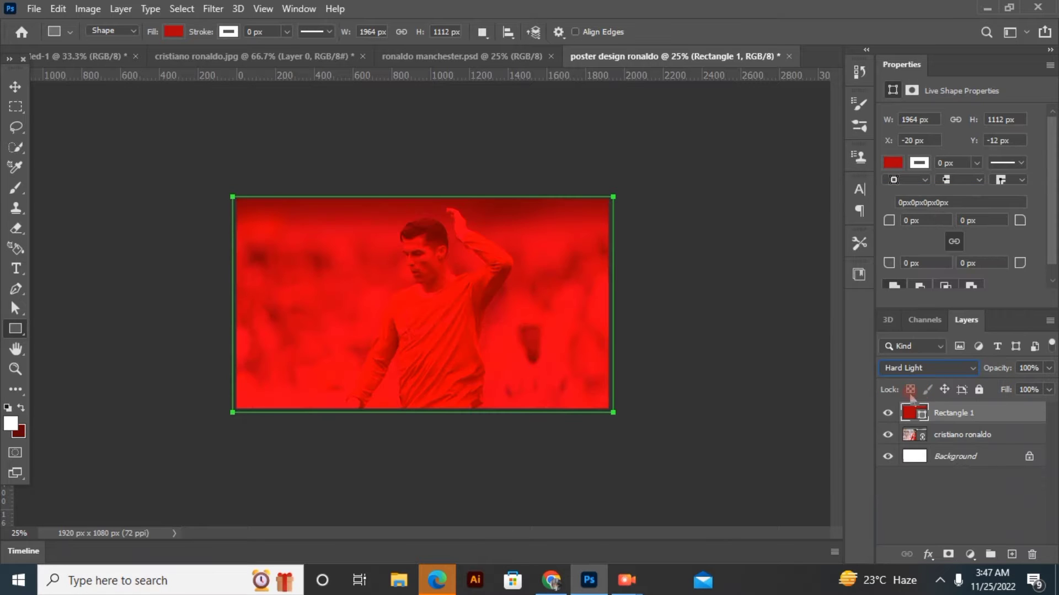
left_click(923, 482)
Add a black (000000) solid color fill layer above the rectangle and lower its opacity to 45%
left_click(970, 553)
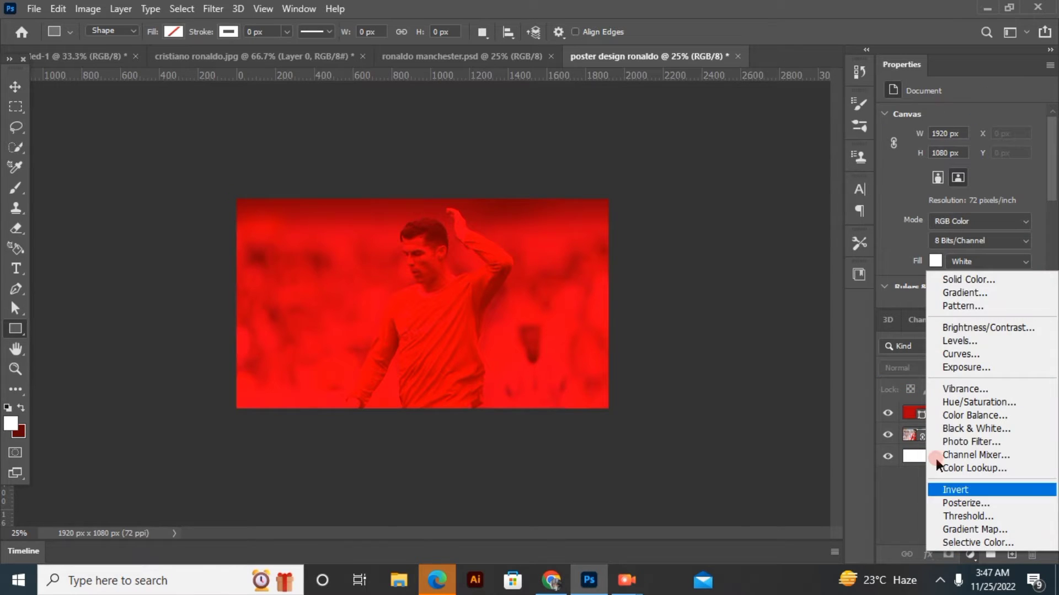
left_click(955, 283)
left_click_drag(756, 458, 766, 491)
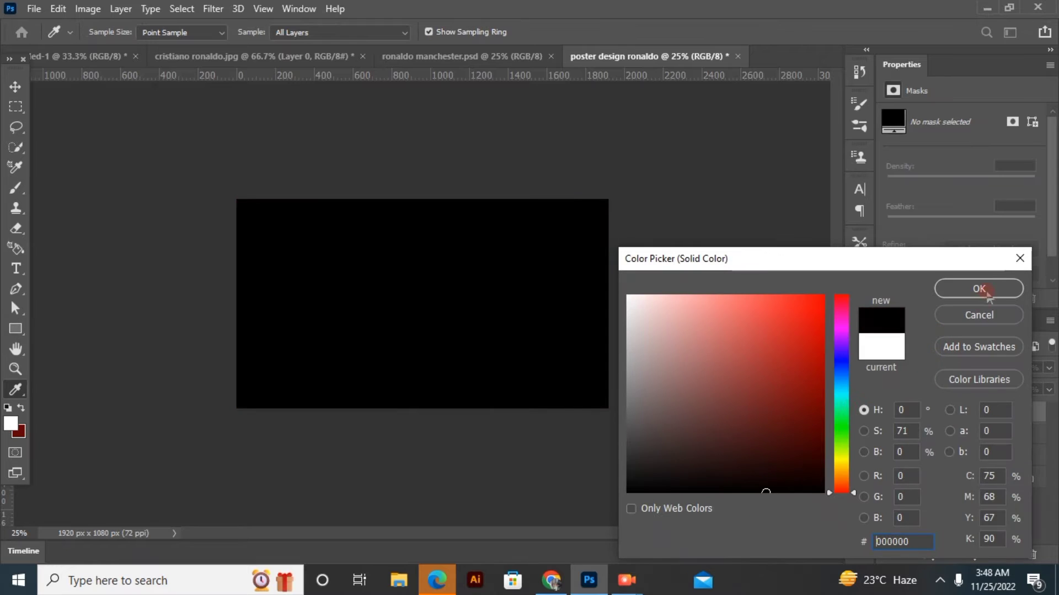
key("Return")
mouse_move(977, 374)
left_mouse_down()
mouse_move(946, 374)
mouse_move(956, 377)
left_mouse_up()
left_click(15, 87)
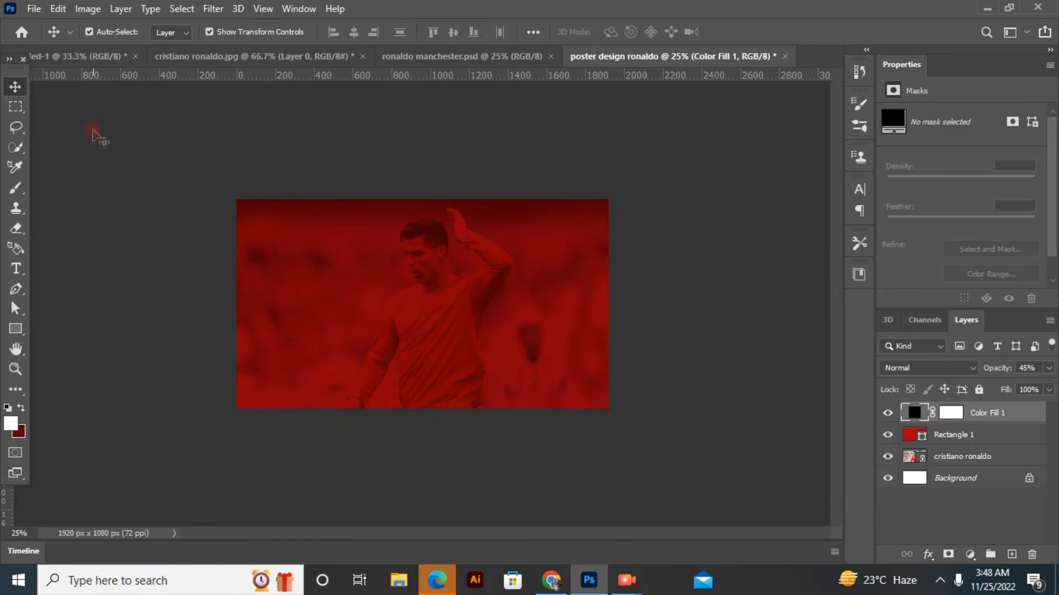
left_click(826, 485)
Add the white text "7" near the middle of the poster at a font size of 467 pt
left_click(15, 268)
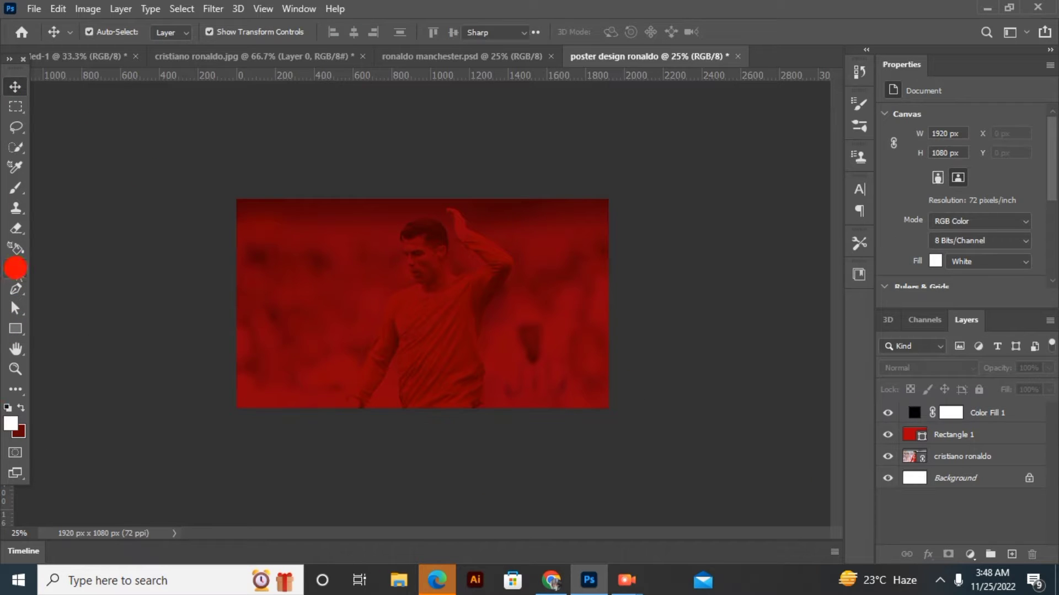
left_click(406, 293)
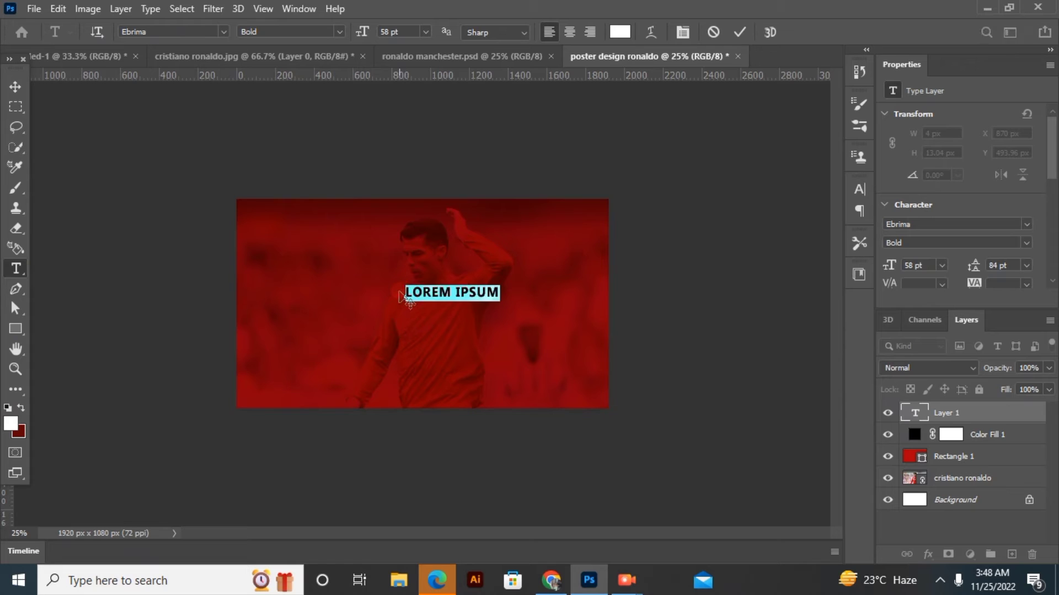
type("7")
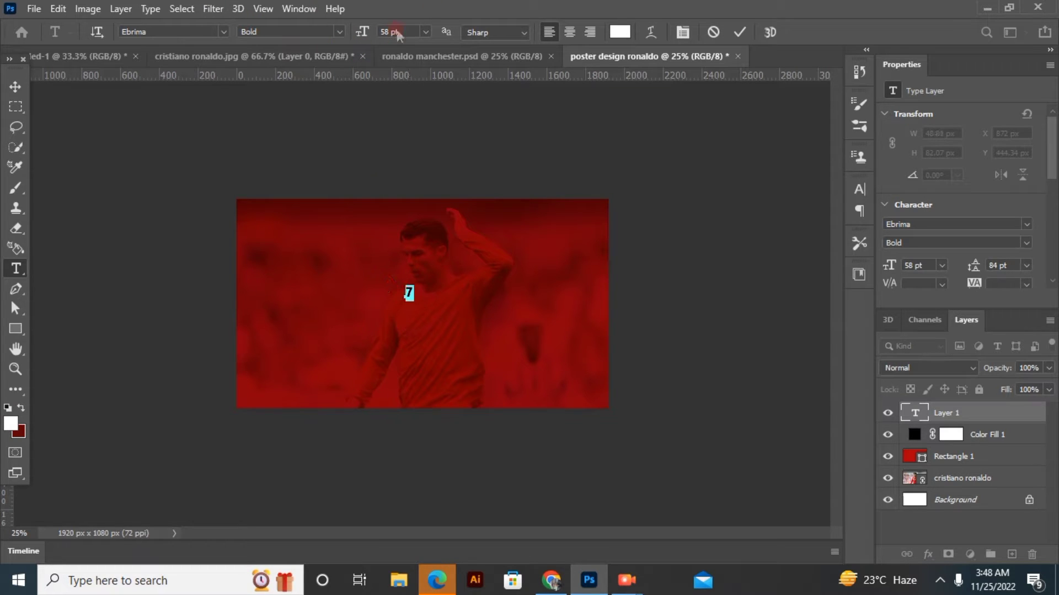
left_click_drag(357, 34, 441, 113)
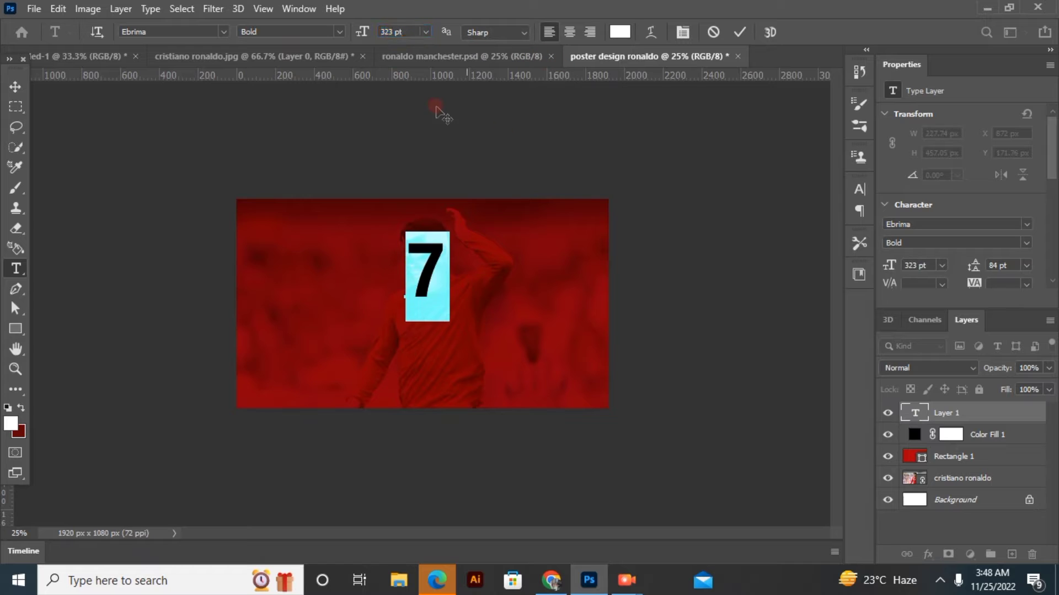
left_click_drag(356, 35, 387, 336)
left_click_drag(362, 34, 361, 338)
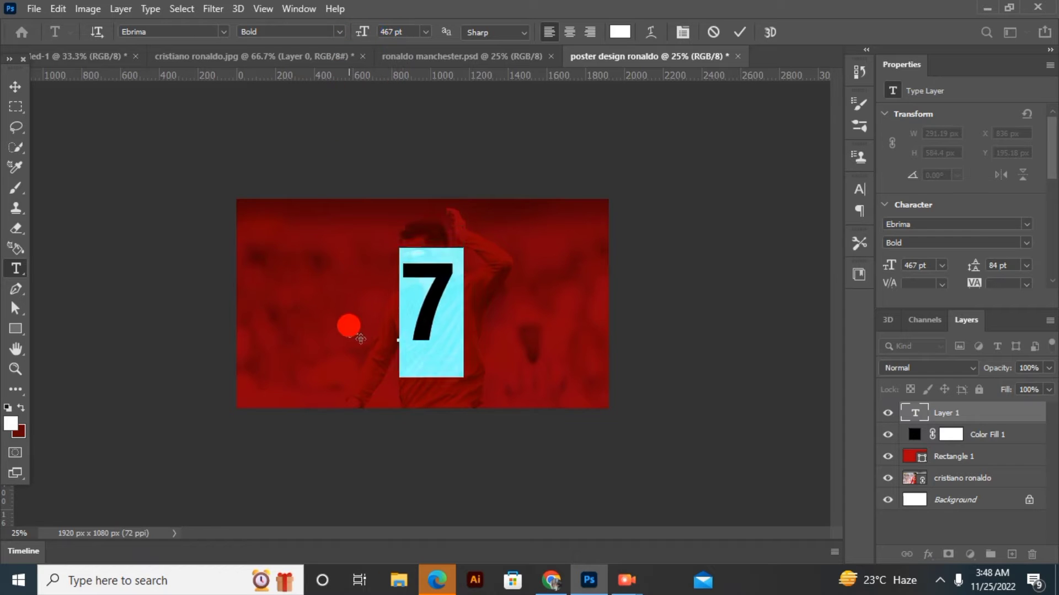
left_click(613, 138)
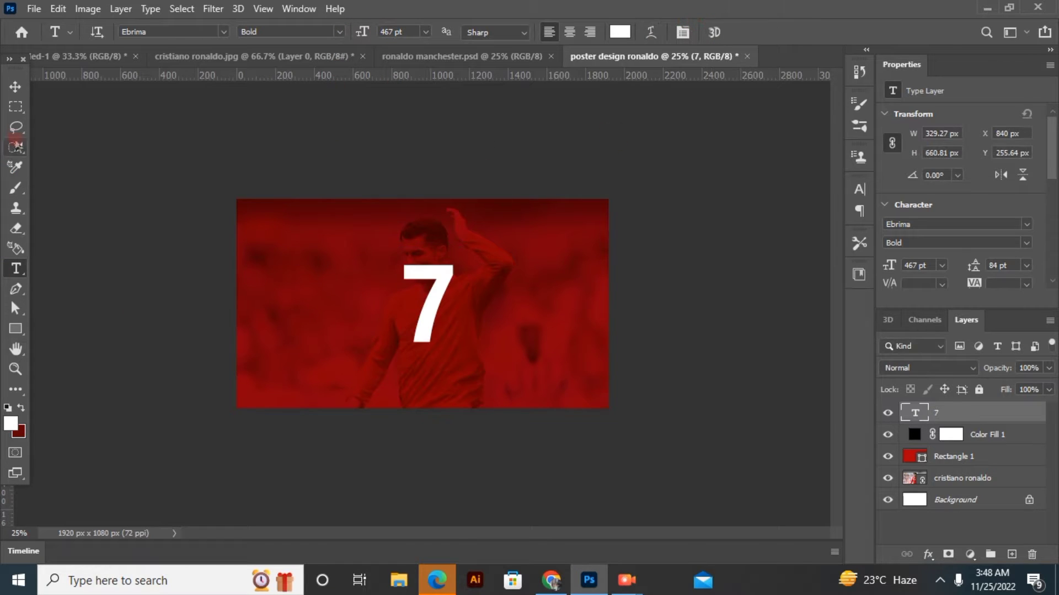
Increase the 7's font size to 551 pt and shift the number over the background figure
double_click(409, 278)
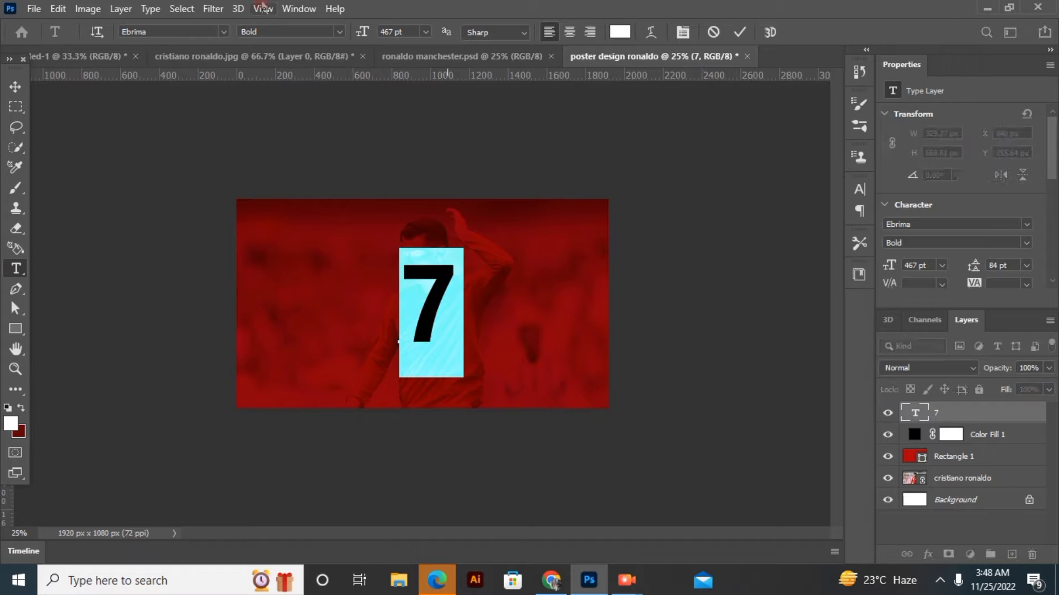
left_click_drag(364, 31, 426, 46)
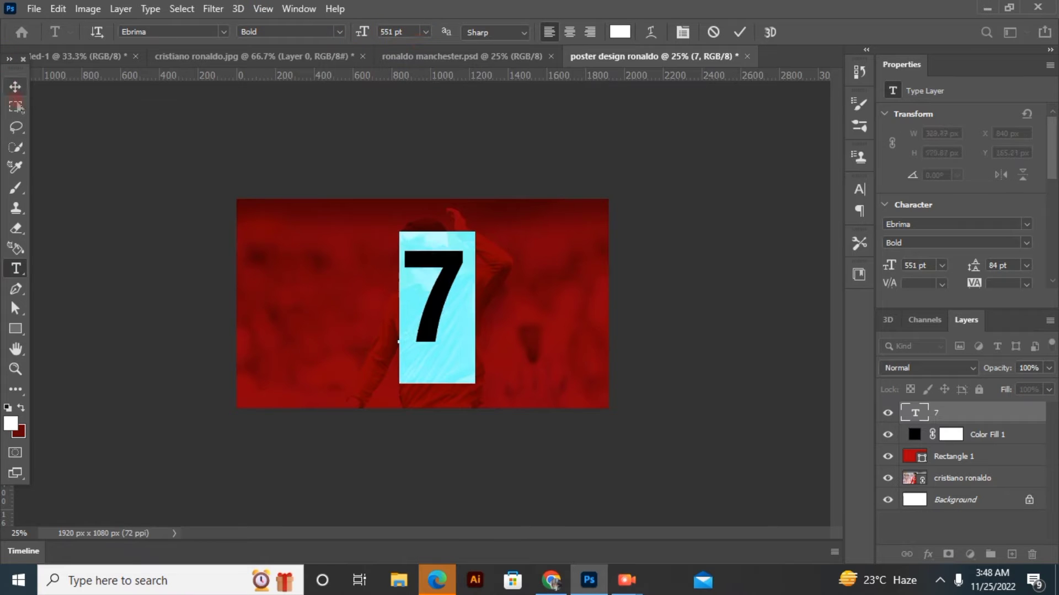
left_click(16, 88)
left_click_drag(449, 298, 441, 294)
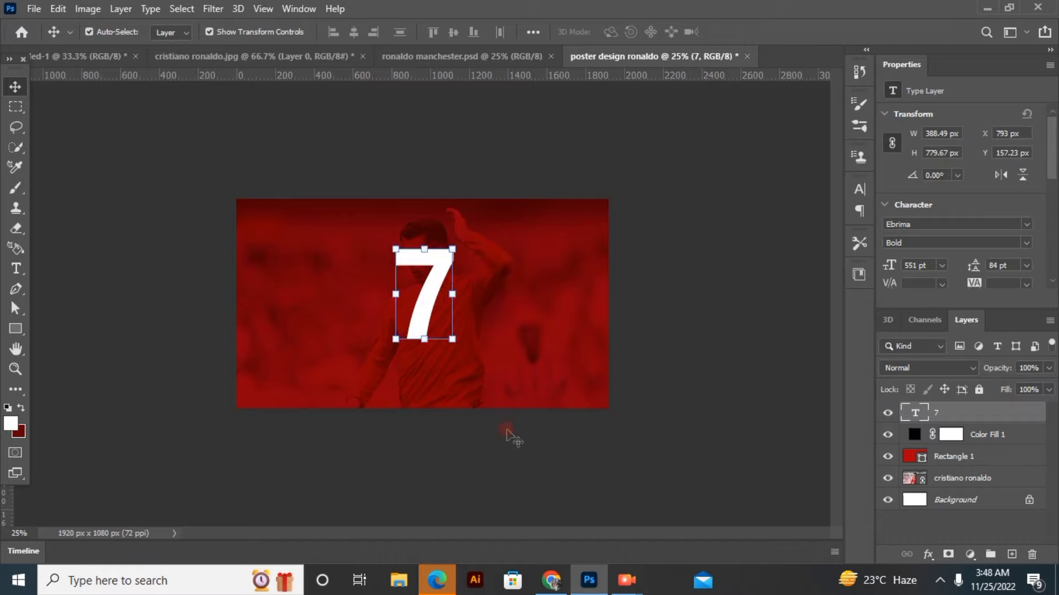
Scale the 7 to about 115% and nudge it to about X 801 px, Y 159 px on the canvas
left_click_drag(452, 340, 435, 307)
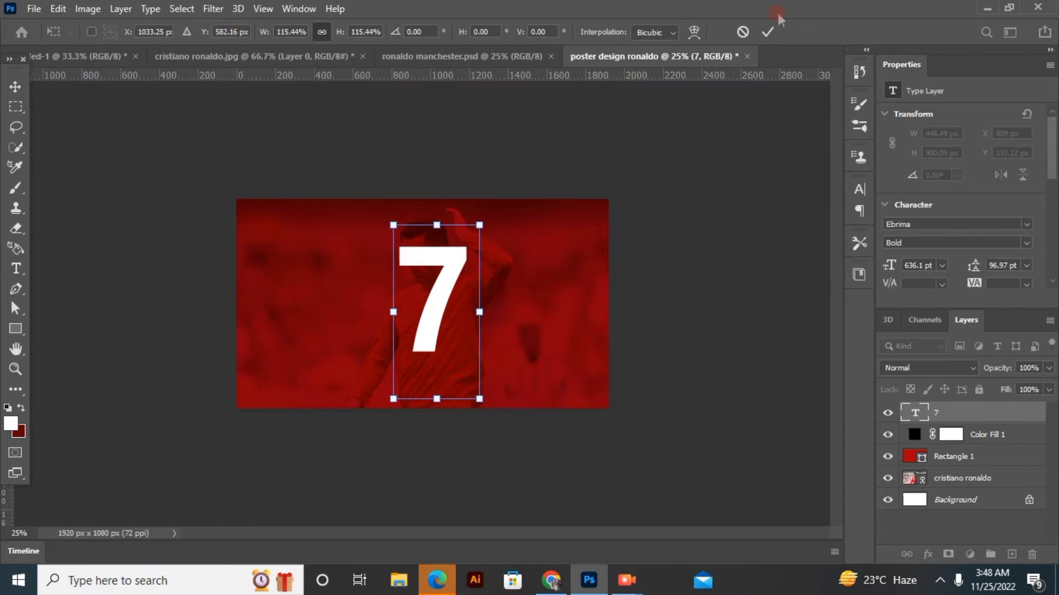
left_click(768, 31)
left_click(709, 333)
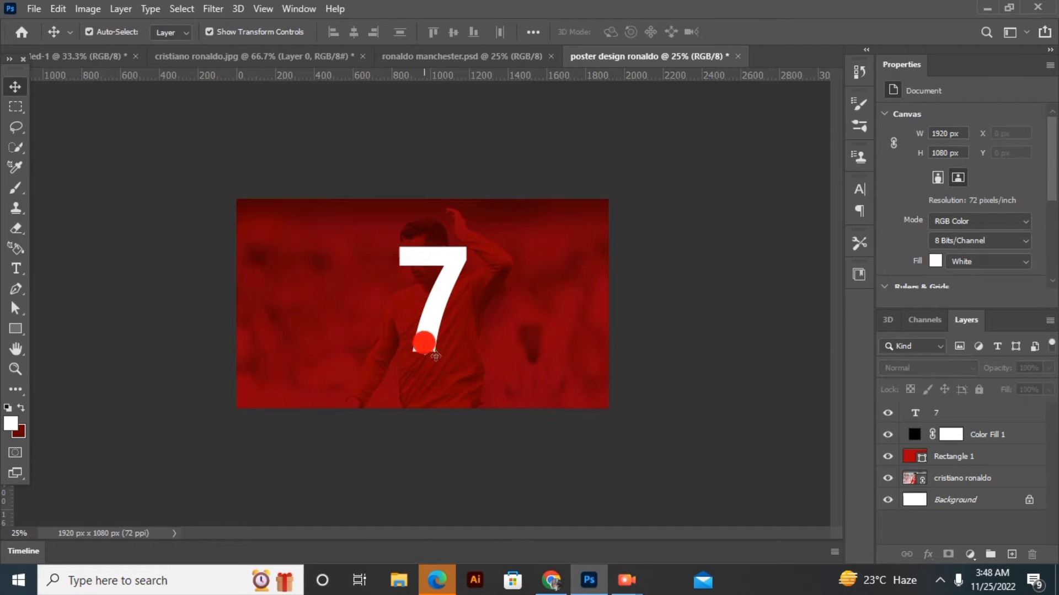
left_click_drag(435, 356, 439, 360)
left_click(16, 228)
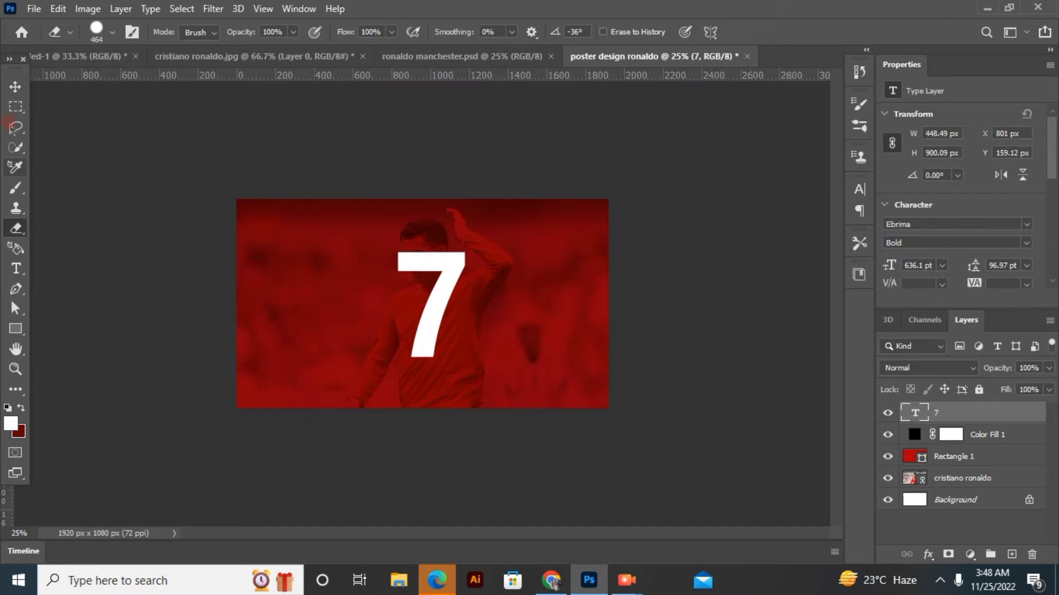
left_click(15, 86)
left_click(113, 148)
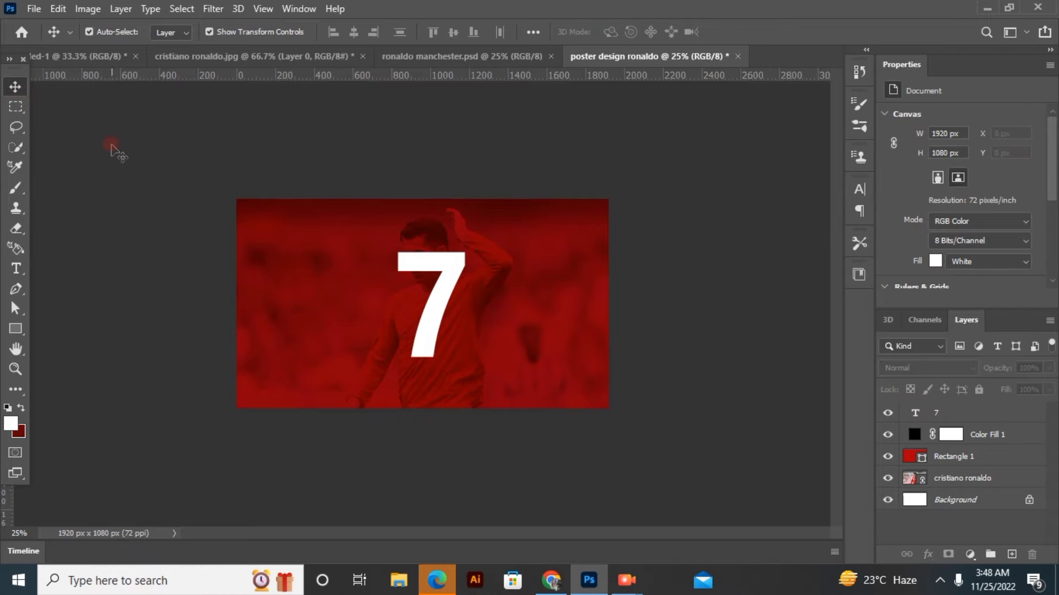
Copy the cut-out player from cristiano ronaldo.jpg into the poster design ronaldo document, over the 7
left_click(189, 56)
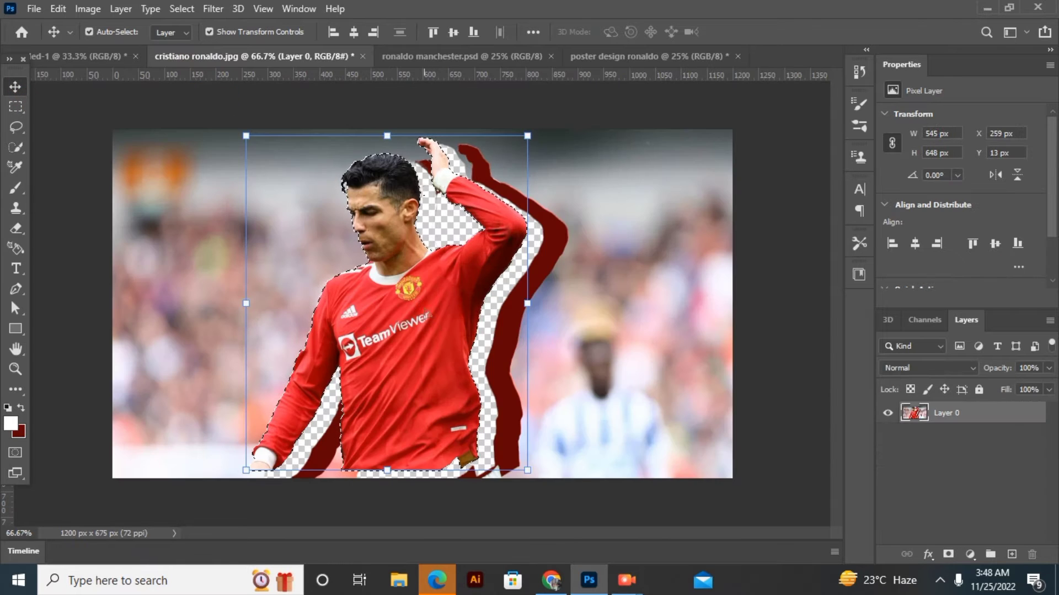
left_click_drag(474, 243, 607, 61)
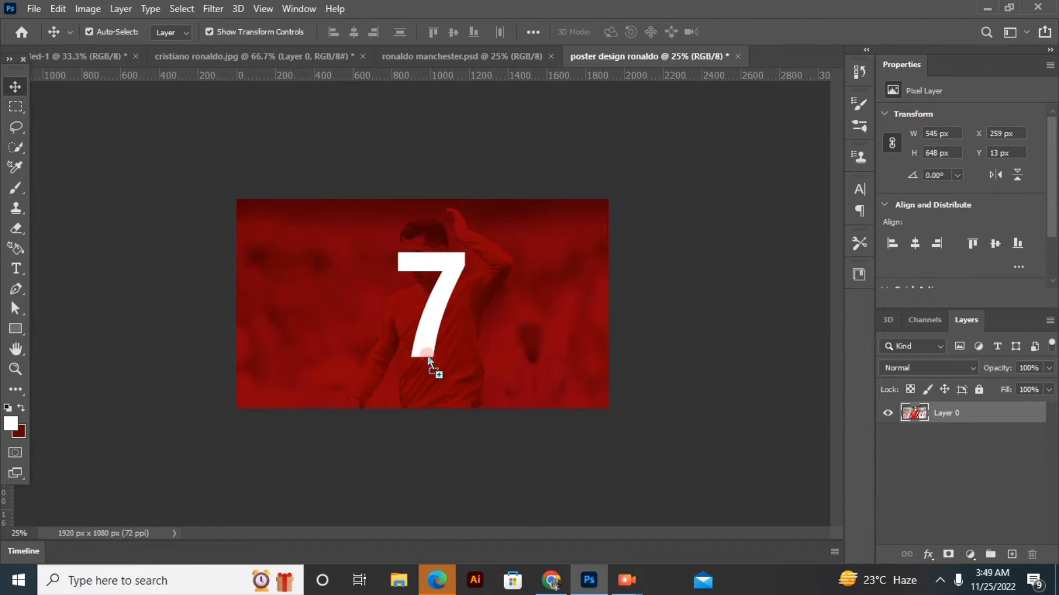
left_click_drag(430, 357, 444, 289)
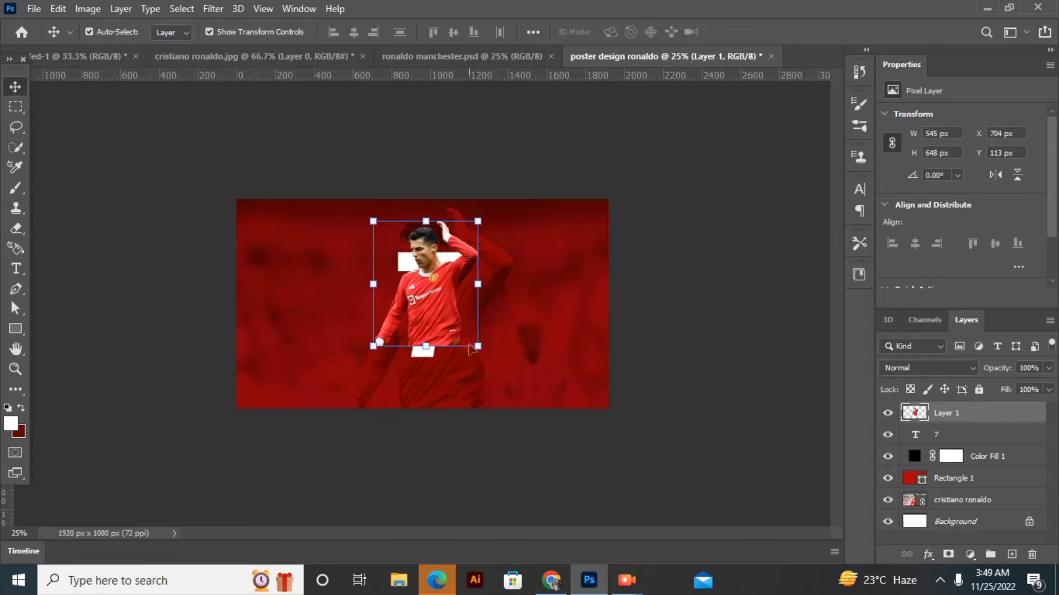
Enlarge the cut-out player to about 135% and position it over the 7 at about X 717 px, Y 107 px
left_click_drag(482, 375, 454, 368)
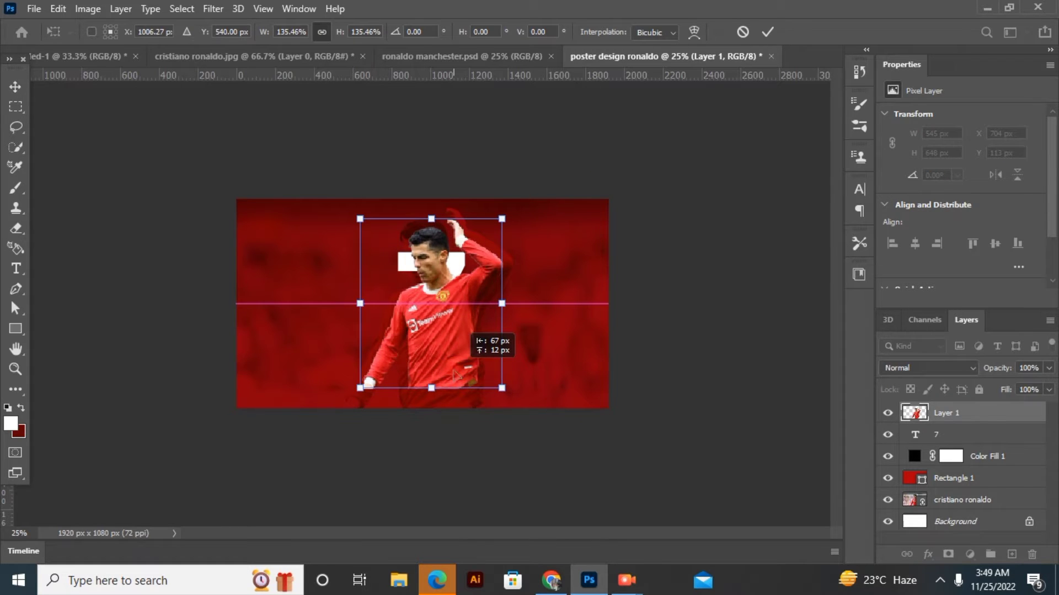
left_click(766, 31)
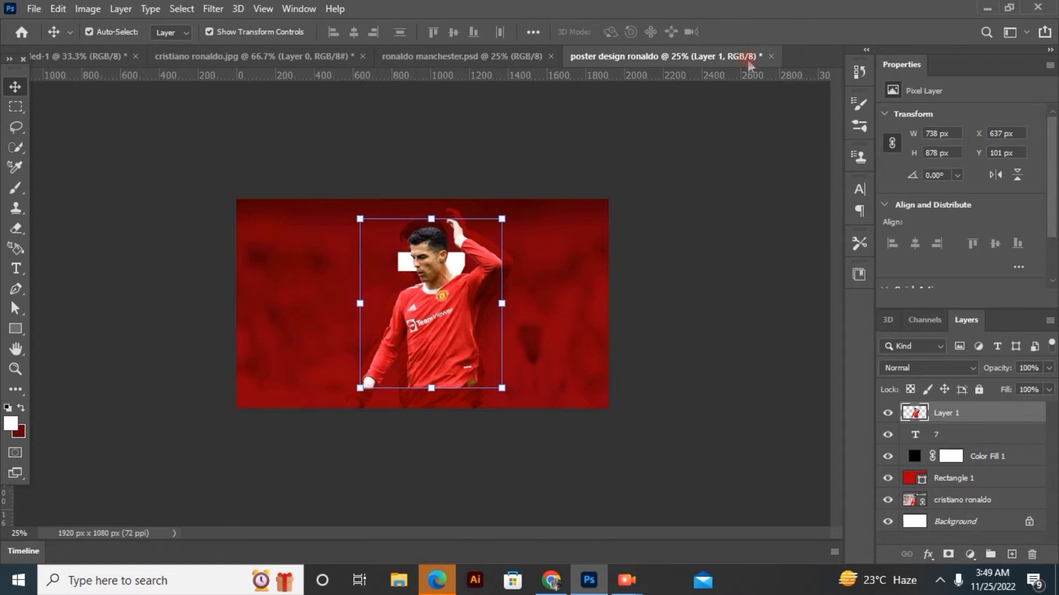
left_click_drag(448, 328, 445, 339)
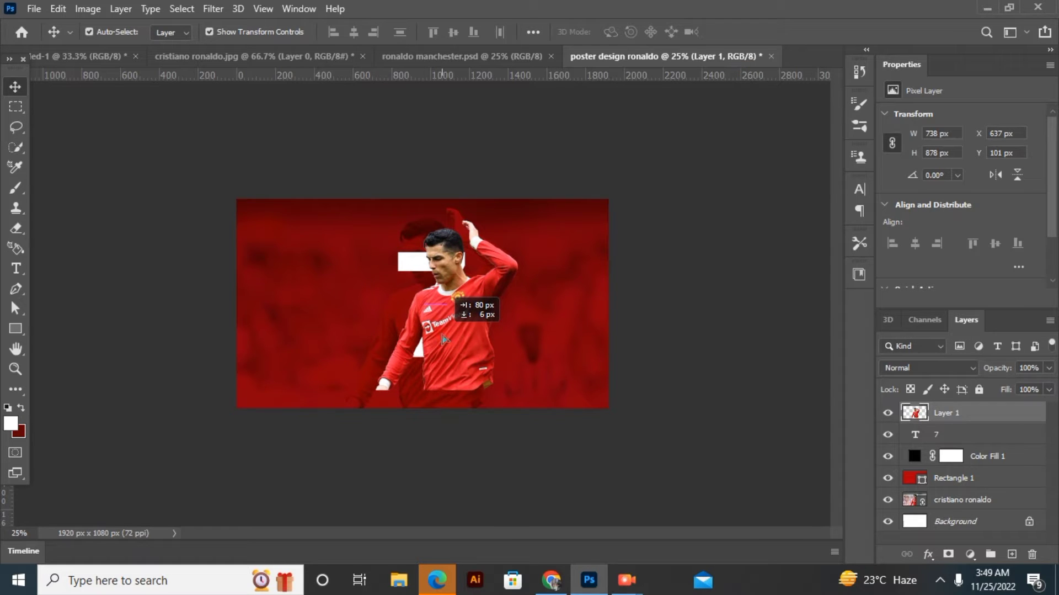
left_click_drag(445, 340, 445, 340)
Clip the player layer to the 7, then duplicate it and release the copy from the clipping mask
right_click(977, 419)
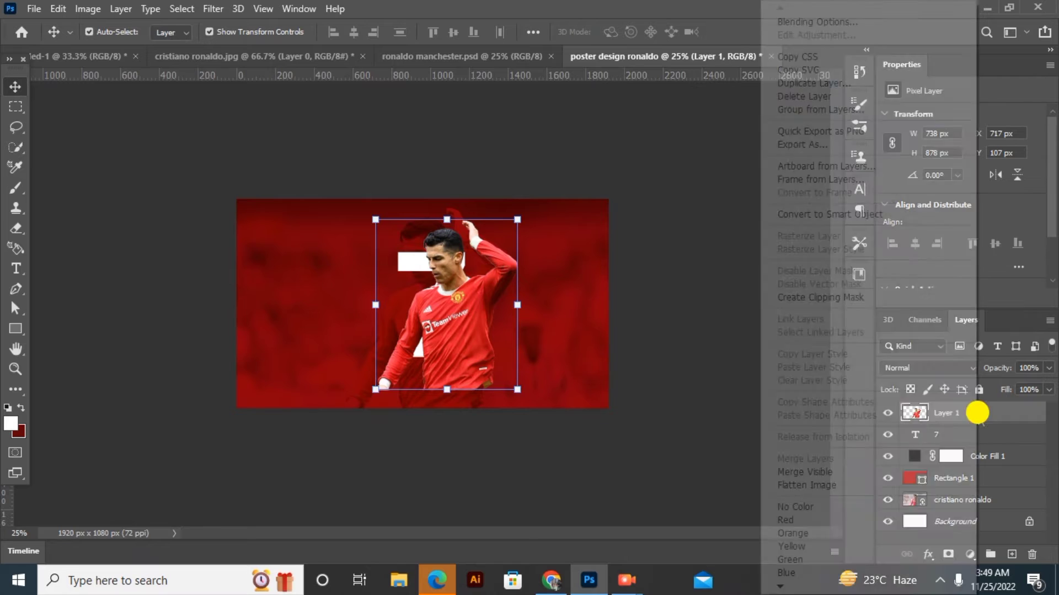
left_click(854, 297)
left_click_drag(971, 413, 1012, 554)
right_click(967, 409)
left_click(807, 298)
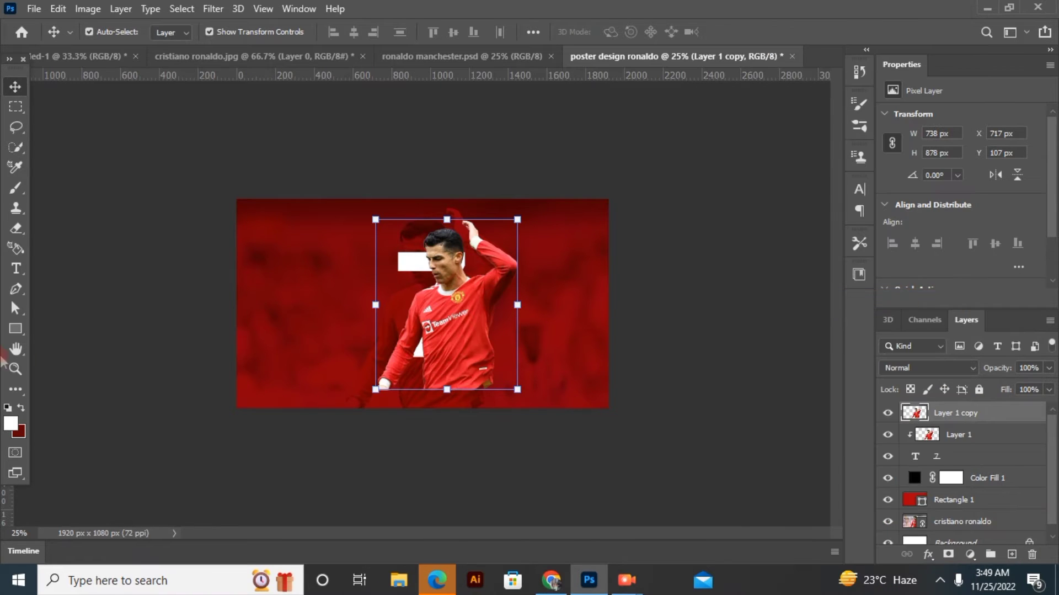
Erase the arms and body from the unclipped player copy, leaving only the head in front of the 7
left_click(16, 227)
mouse_move(437, 394)
left_mouse_down()
mouse_move(413, 389)
mouse_move(420, 331)
mouse_move(438, 331)
mouse_move(423, 326)
mouse_move(428, 338)
mouse_move(480, 354)
mouse_move(508, 314)
mouse_move(525, 253)
mouse_move(503, 219)
mouse_move(518, 255)
mouse_move(489, 330)
mouse_move(501, 289)
mouse_move(494, 297)
mouse_move(508, 291)
left_mouse_up()
left_click(16, 87)
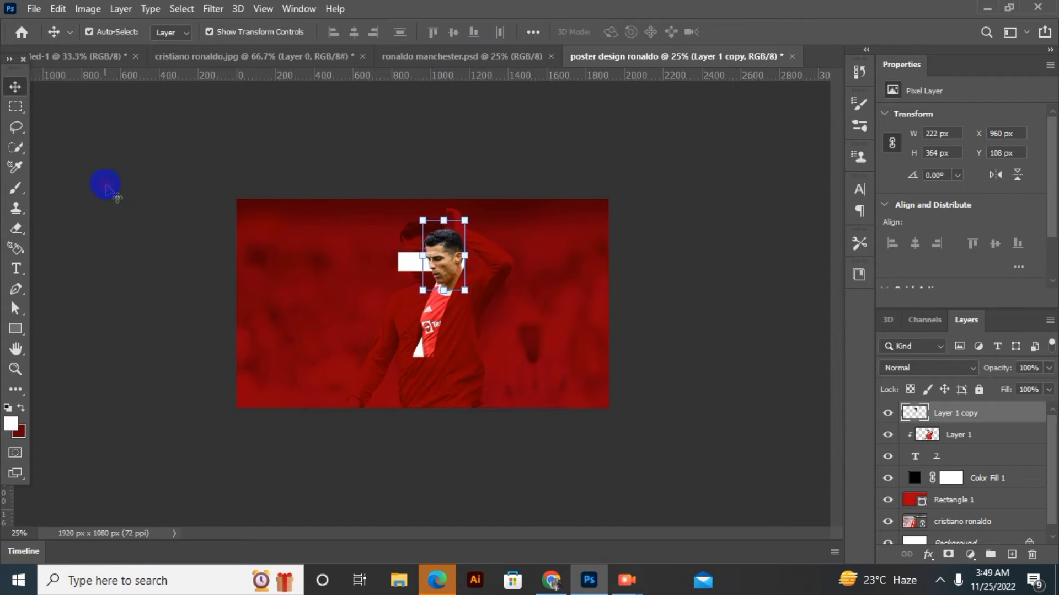
left_click(106, 187)
left_click(17, 327)
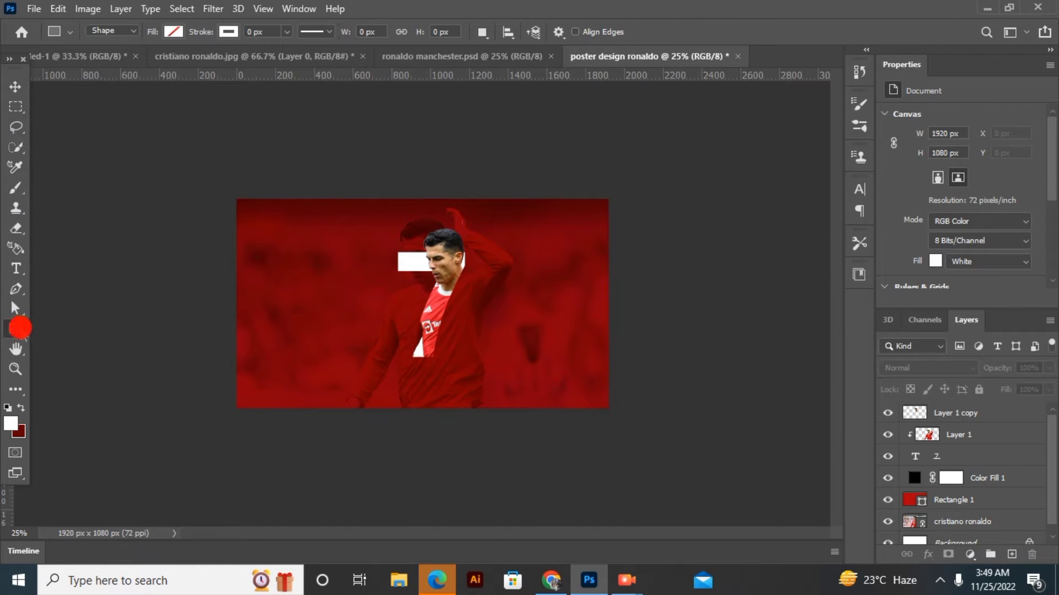
left_click_drag(303, 268, 428, 273)
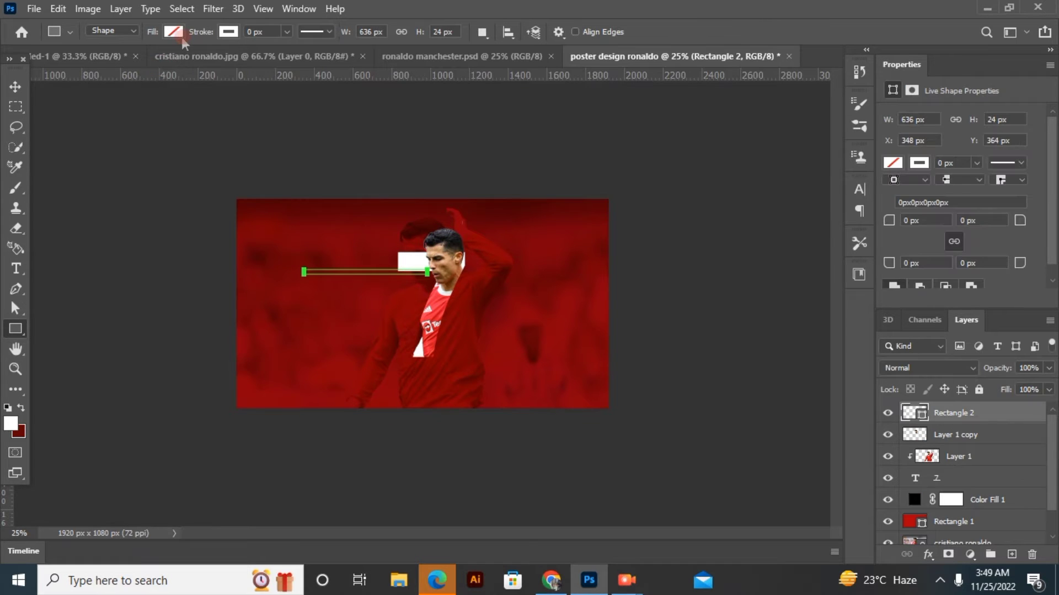
left_click(173, 31)
left_click(271, 114)
left_click(367, 10)
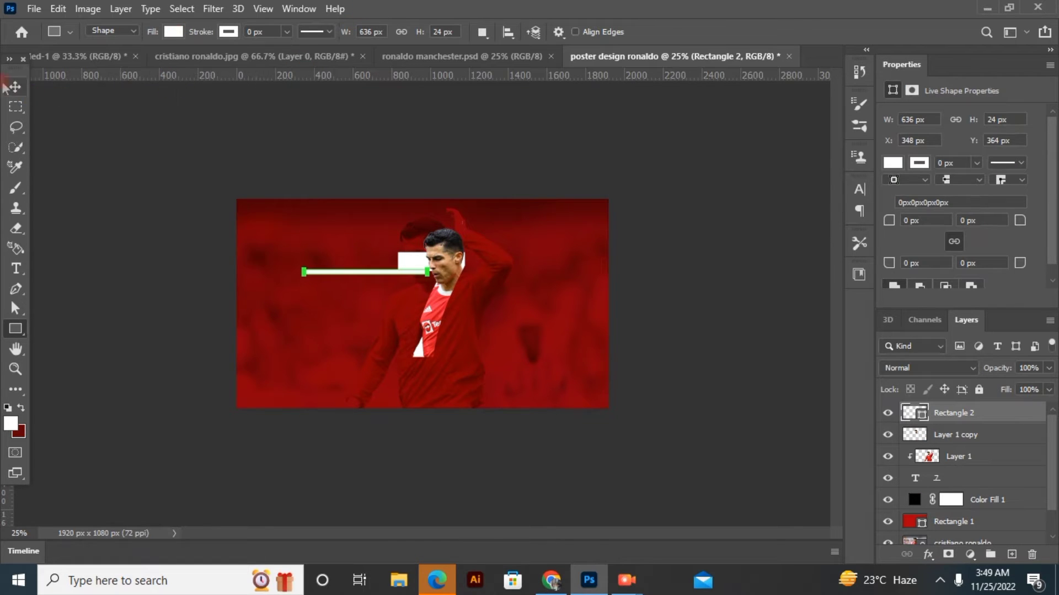
key("Delete")
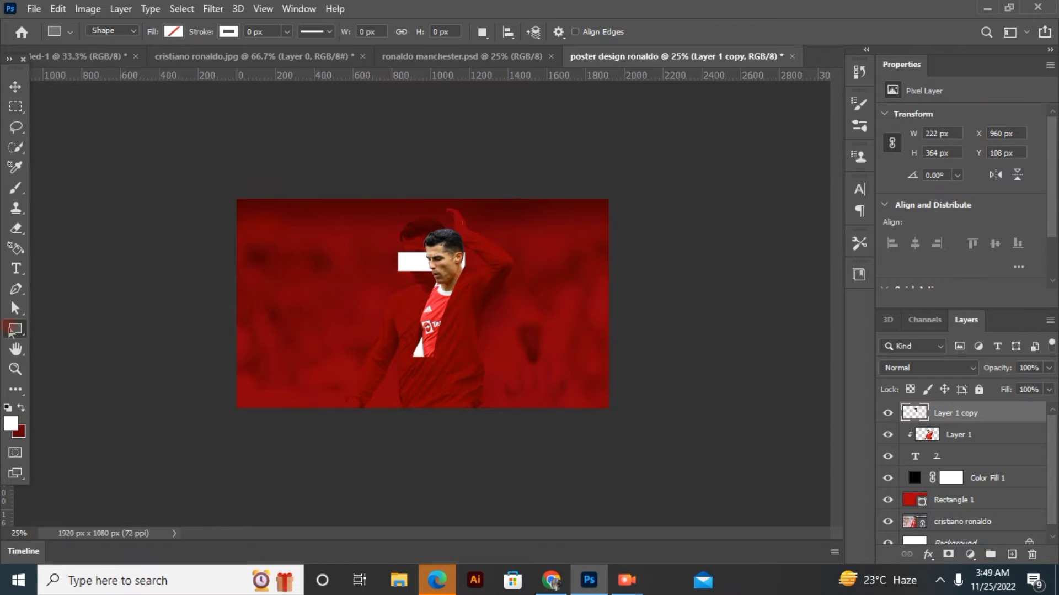
Draw a thin white rectangle about 808 px wide and 12 px high, ending near the player's face
left_click(173, 32)
left_click(578, 8)
mouse_move(267, 269)
left_mouse_down()
mouse_move(343, 284)
mouse_move(423, 272)
left_mouse_up()
Rotate the thin white line to about -22.5° and position it diagonally across the player's face
left_click(16, 87)
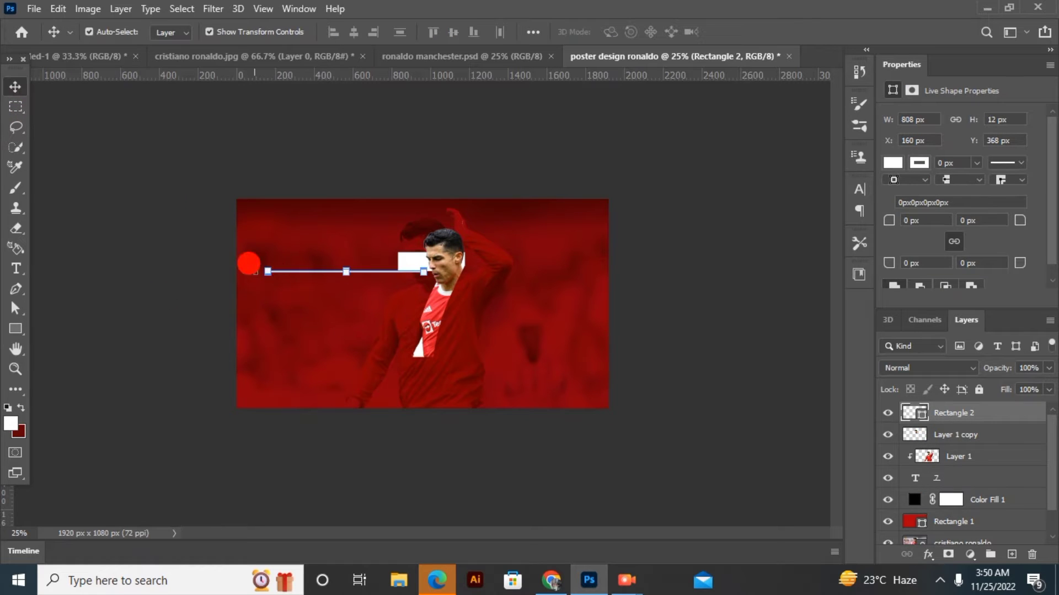
left_click_drag(256, 272, 246, 309)
left_click_drag(302, 289, 399, 275)
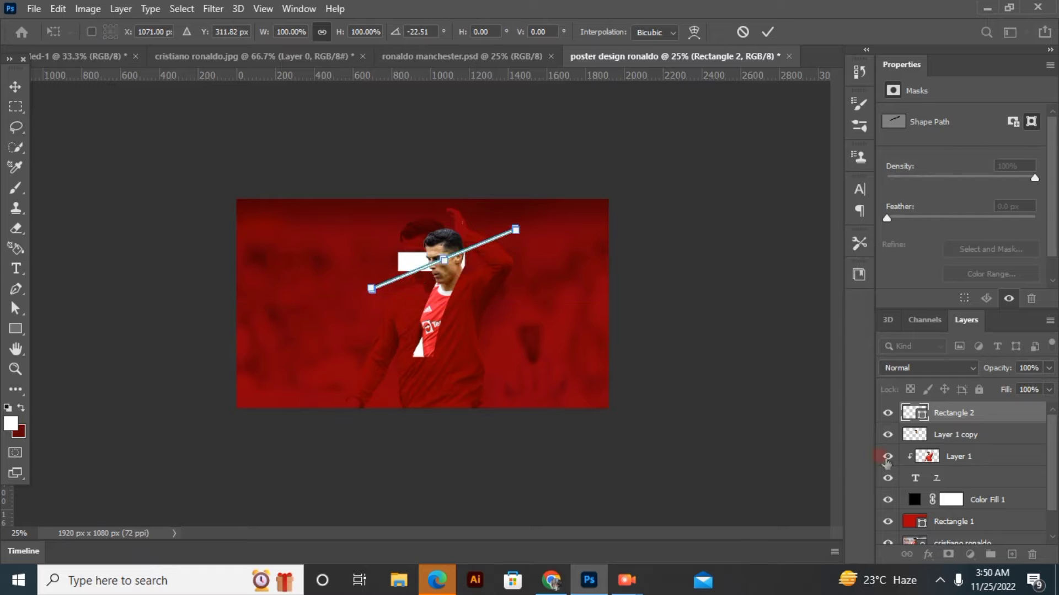
left_click(1005, 418)
Duplicate the slanted line, place the copy across the lower part of the 7, and move the original's layer beneath the 7
key("ctrl+j")
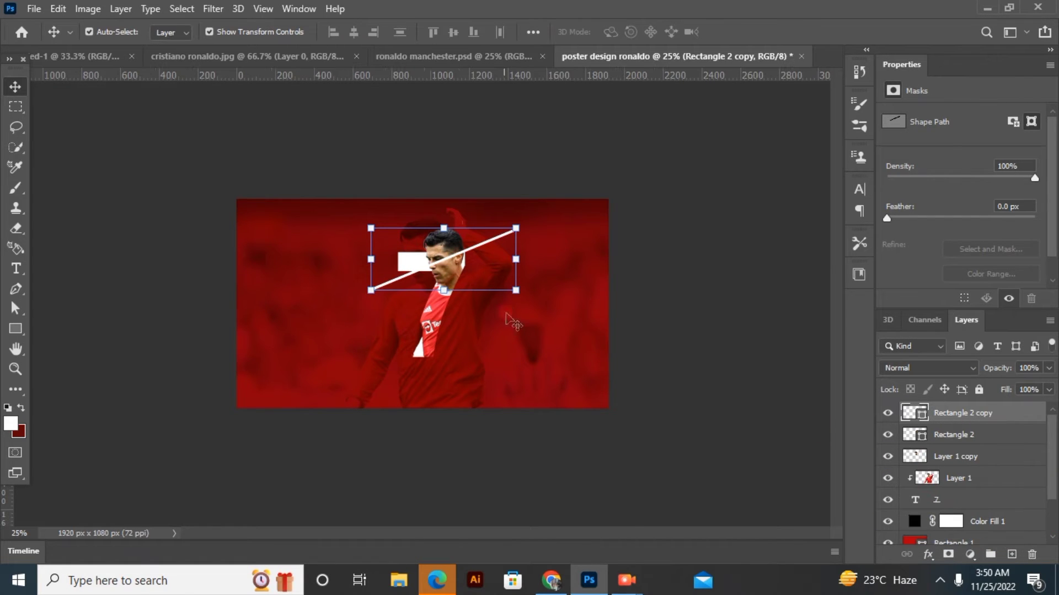
left_click_drag(490, 247, 481, 311)
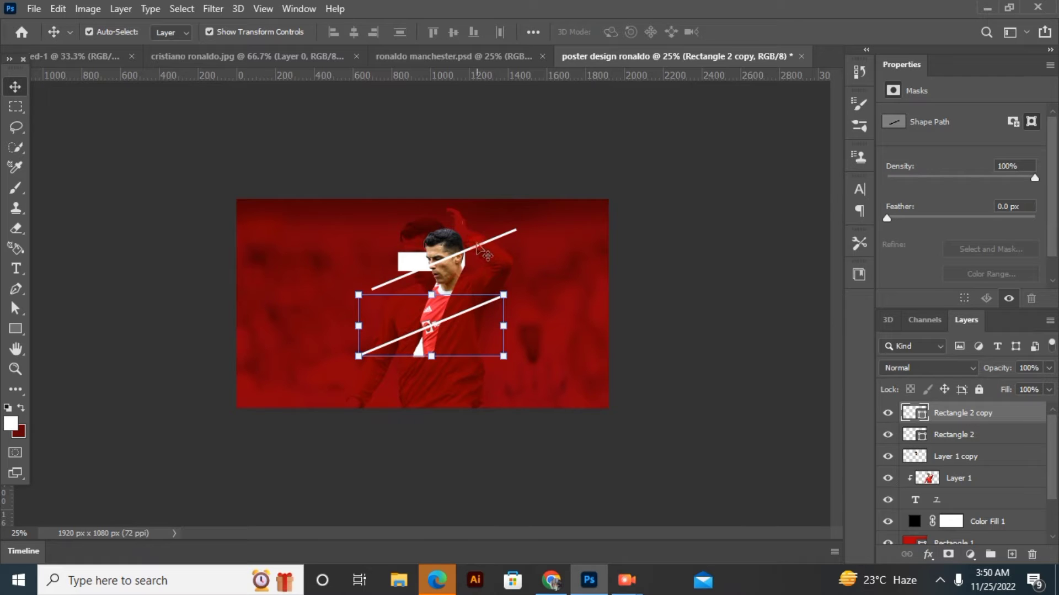
left_click(506, 271)
left_click_drag(958, 452, 951, 505)
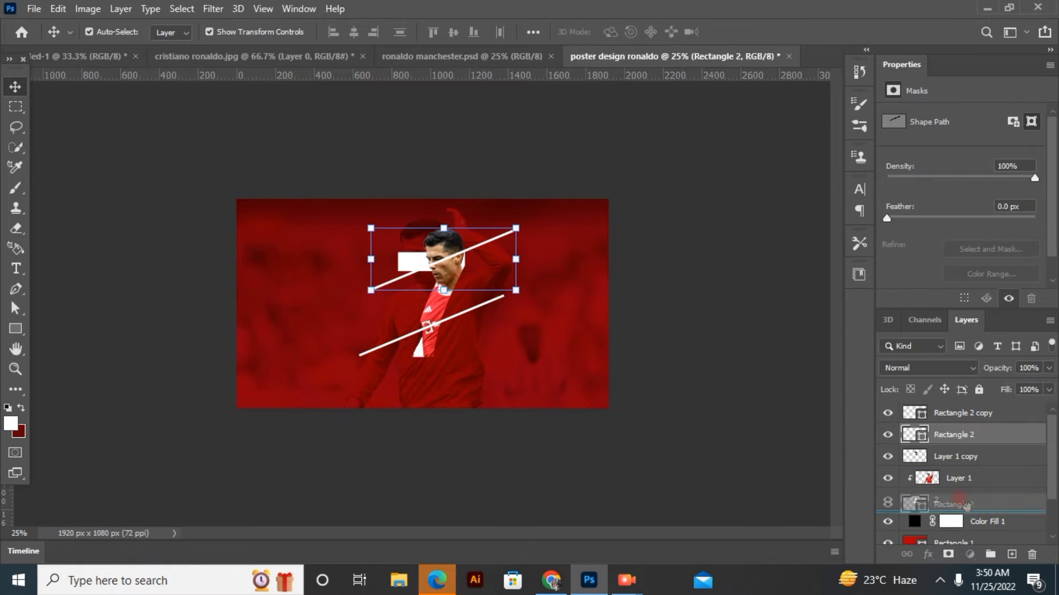
left_click(125, 229)
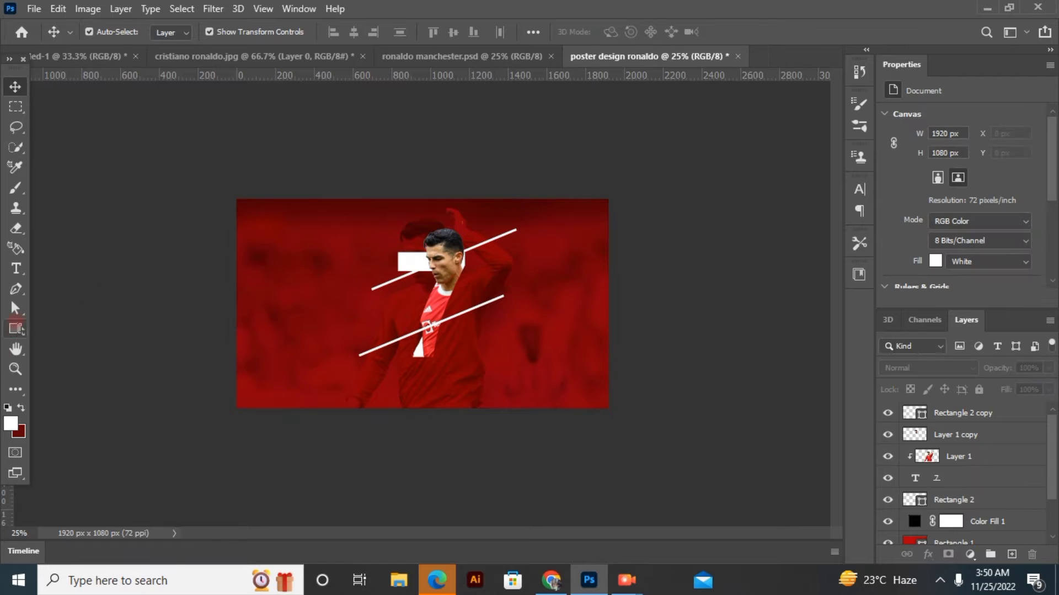
Draw a white rectangle about 840 px wide and 60 px high, and set its opacity to 34%
key("u")
left_click_drag(292, 264, 456, 274)
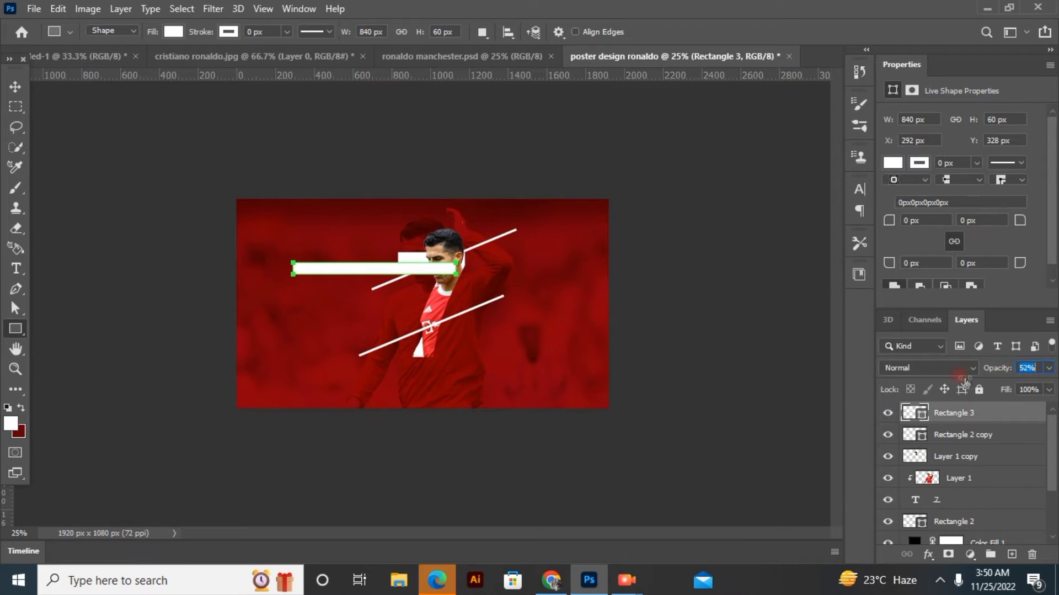
left_click_drag(966, 380, 955, 380)
Enlarge the translucent bar to about 129%, rotate it about -23° parallel to the upper line, and move its layer beneath the 7
key("v")
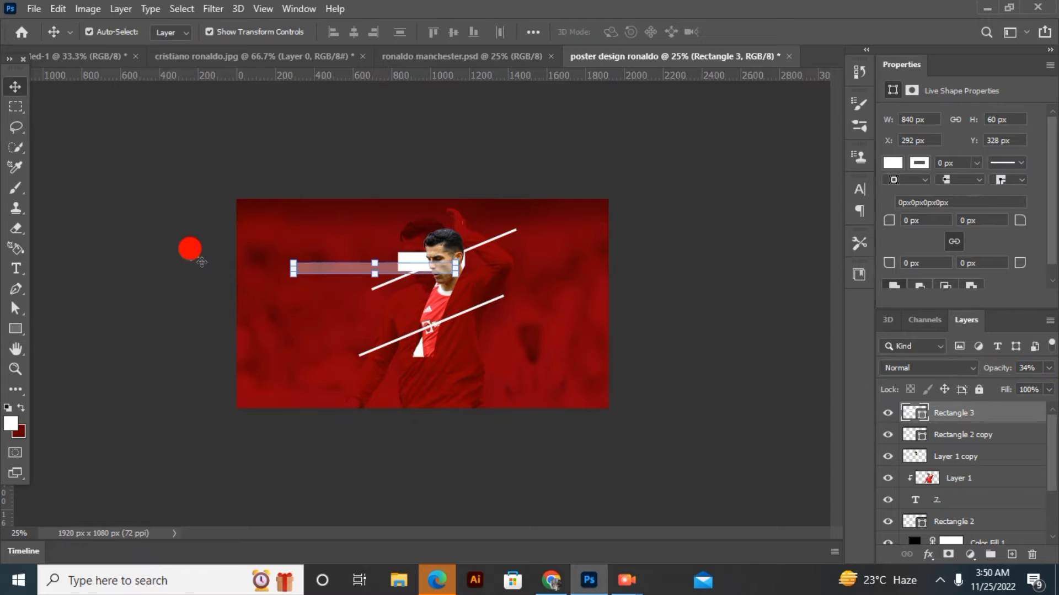
left_click_drag(284, 269, 380, 302)
left_click_drag(546, 243, 545, 236)
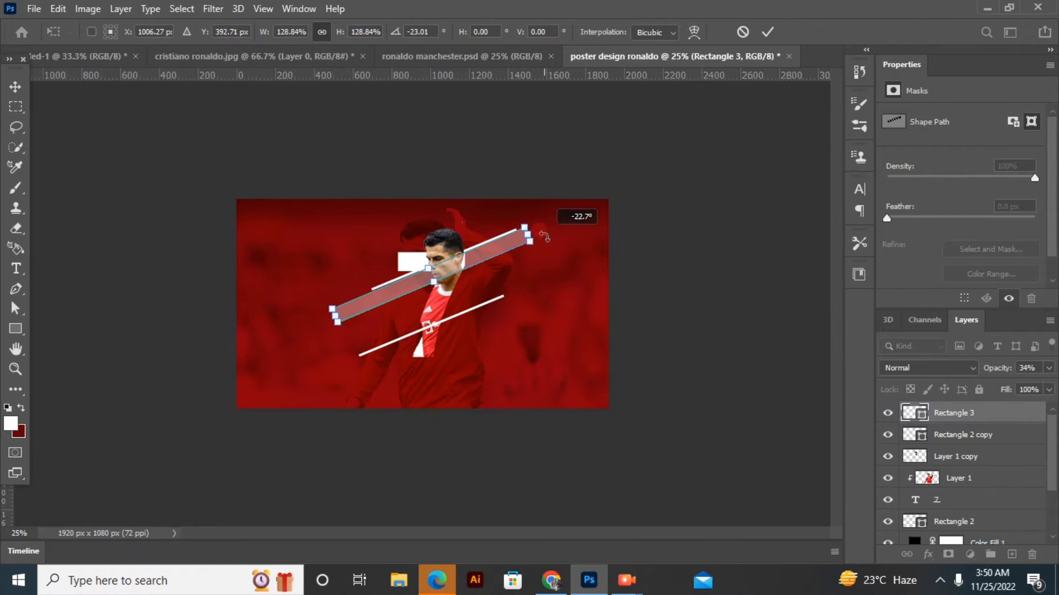
left_click_drag(986, 421, 993, 525)
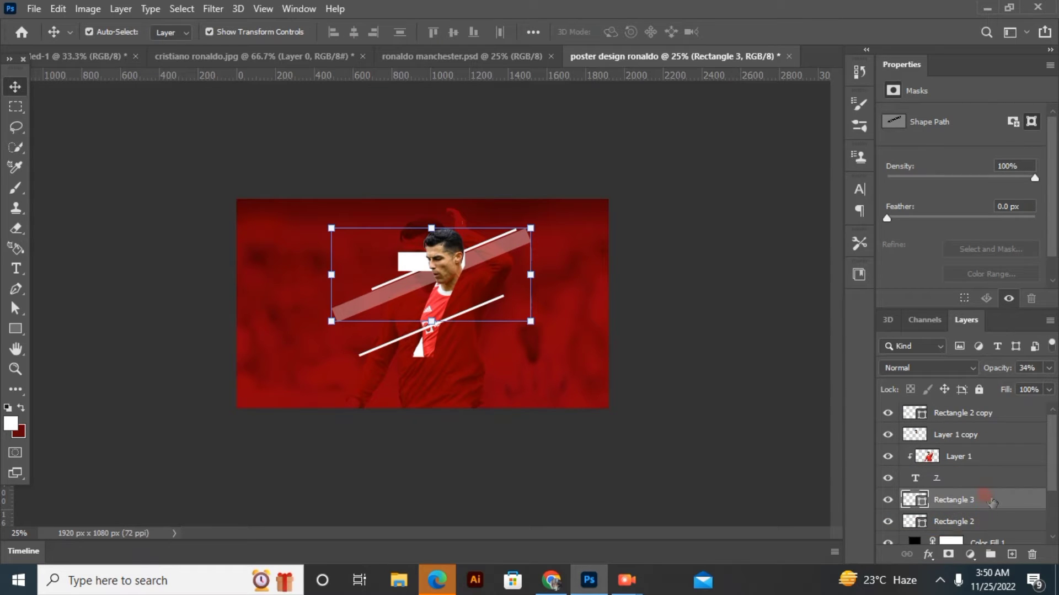
Duplicate the translucent slanted bar twice and offset the top copy slightly downward for a layered stripe
key("ctrl+j")
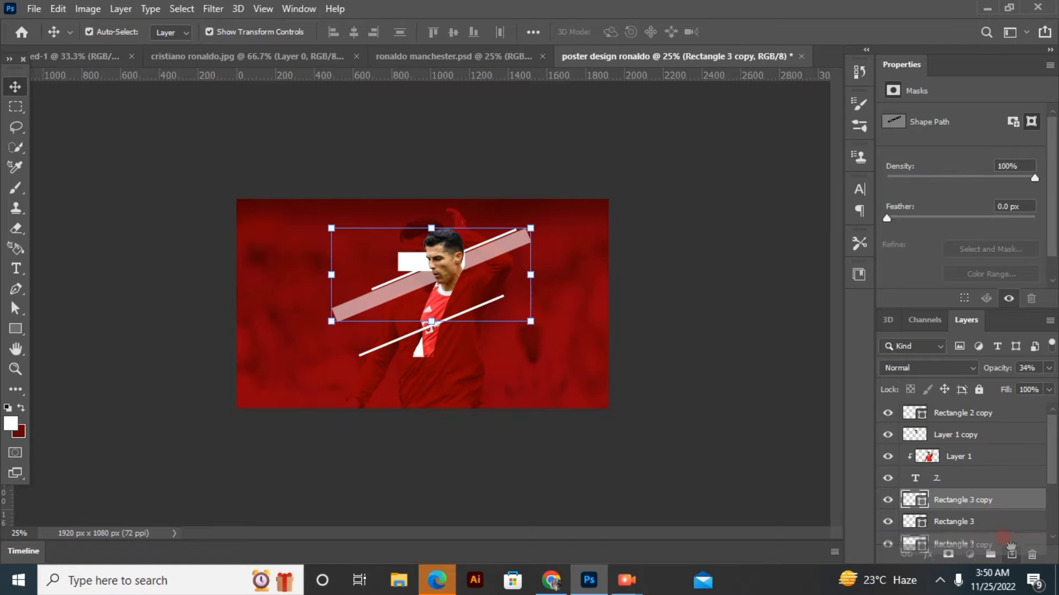
key("ctrl+j")
left_click(477, 267)
left_click_drag(477, 269, 485, 275)
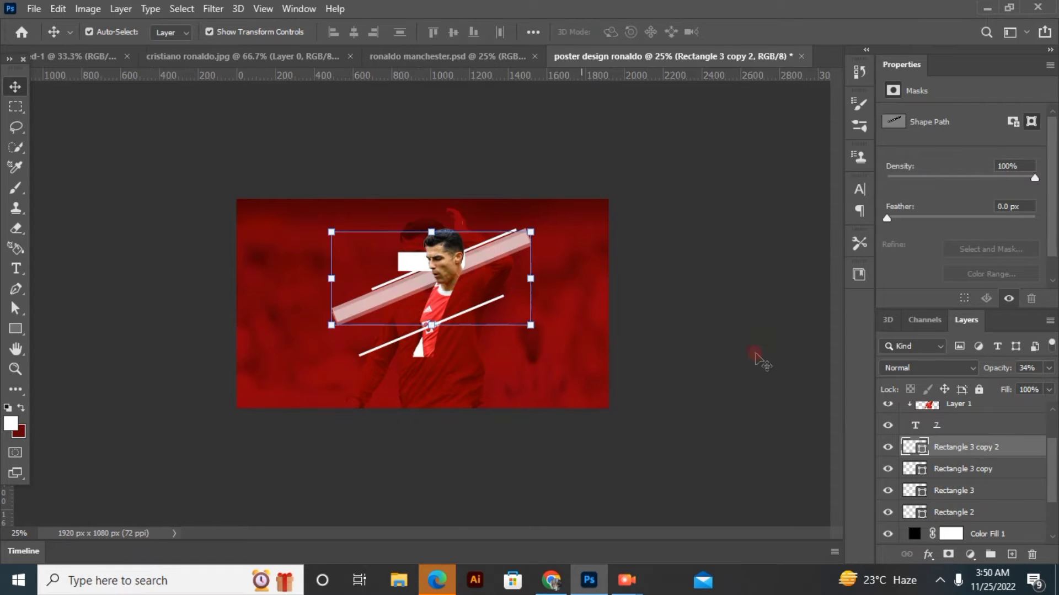
left_click(699, 383)
Duplicate the three translucent bars together with the upper line and move the copies down across the lower part of the 7
left_click(990, 446)
left_click(985, 451, "ctrl")
left_click(980, 466, "ctrl")
left_click(971, 453, "ctrl")
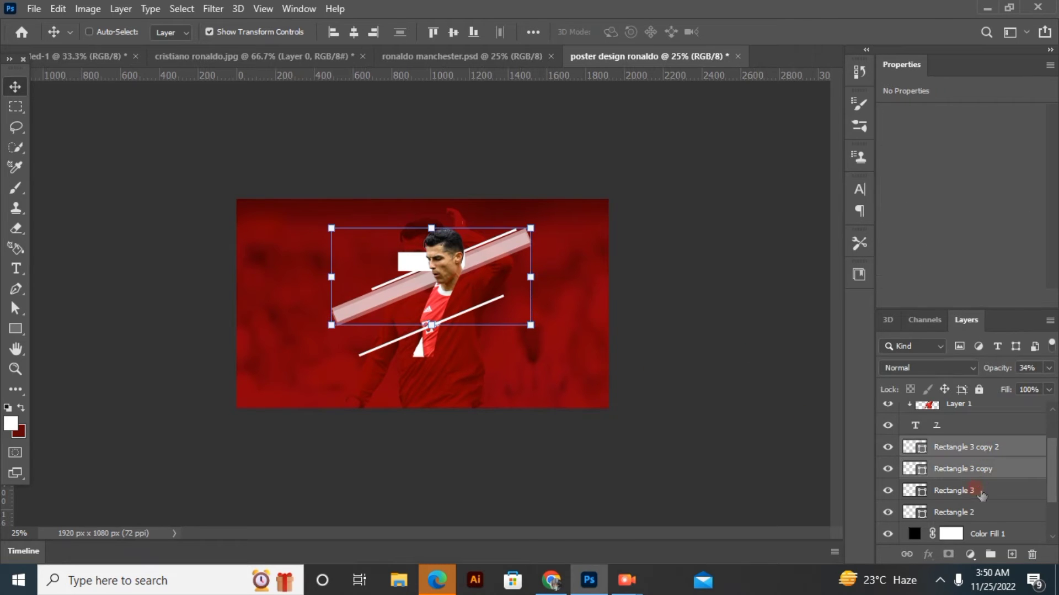
left_click(974, 491, "ctrl")
left_click(975, 508, "ctrl")
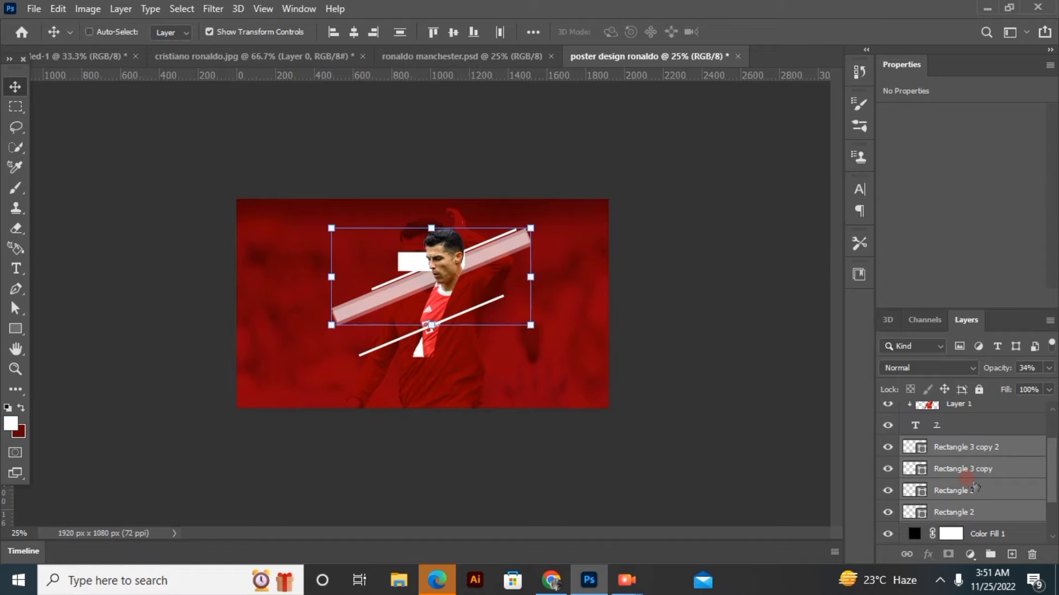
key("ctrl+j")
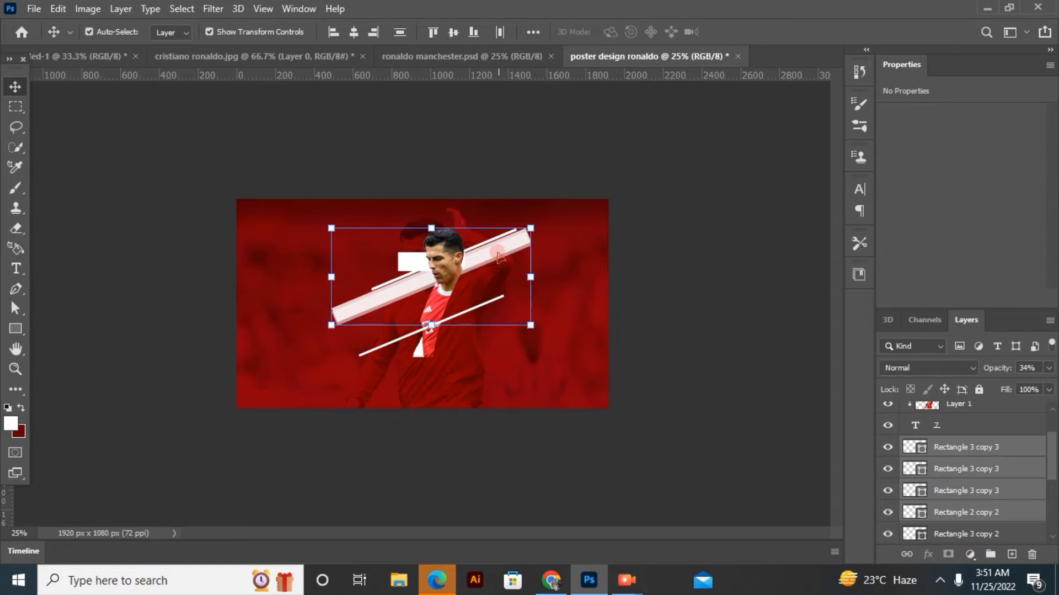
left_click_drag(498, 257, 506, 317)
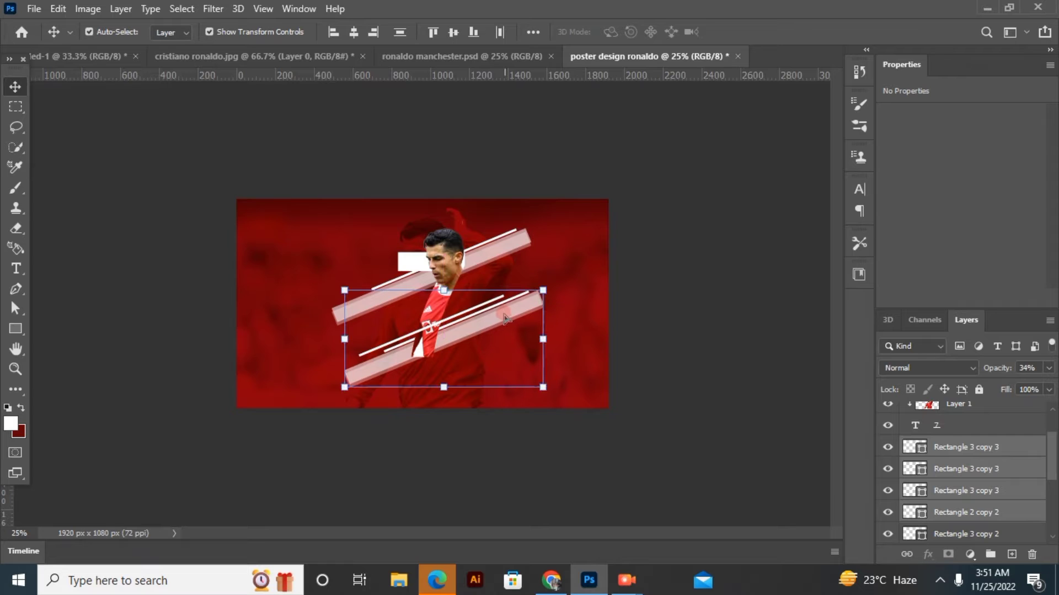
left_click(662, 336)
Duplicate the white line above the lower stripe and shift the clipped player to about X 760 px, Y 108 px
left_click(505, 303)
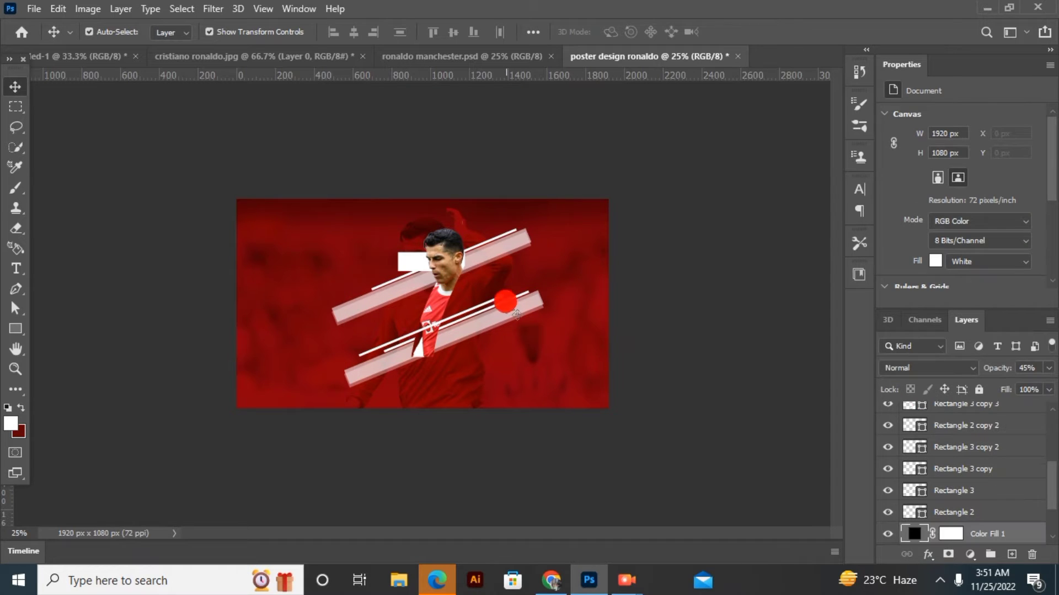
left_click(504, 301)
left_click(506, 301)
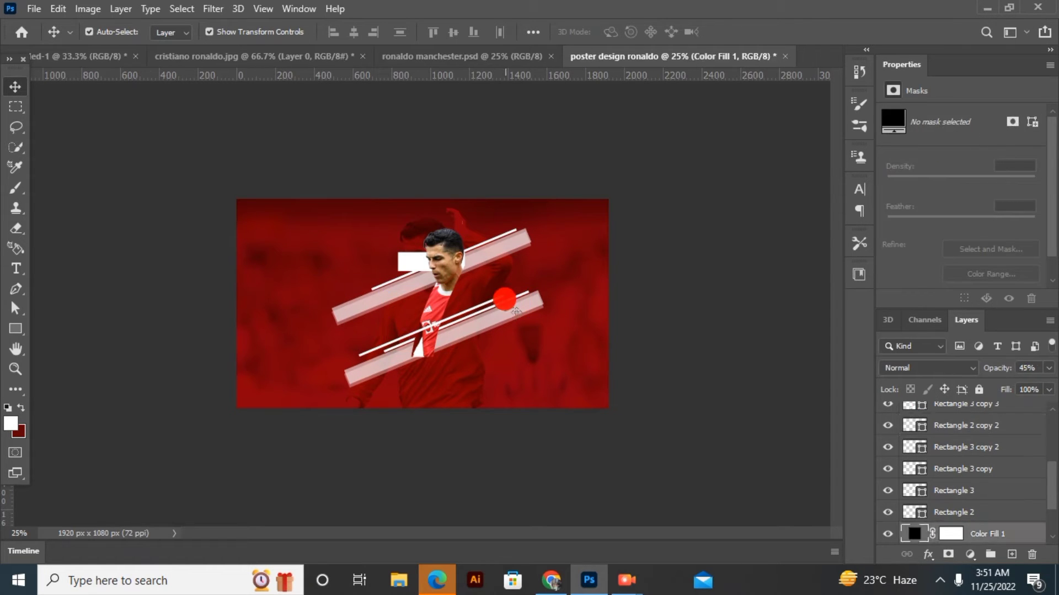
left_click(501, 301)
key("ctrl+j")
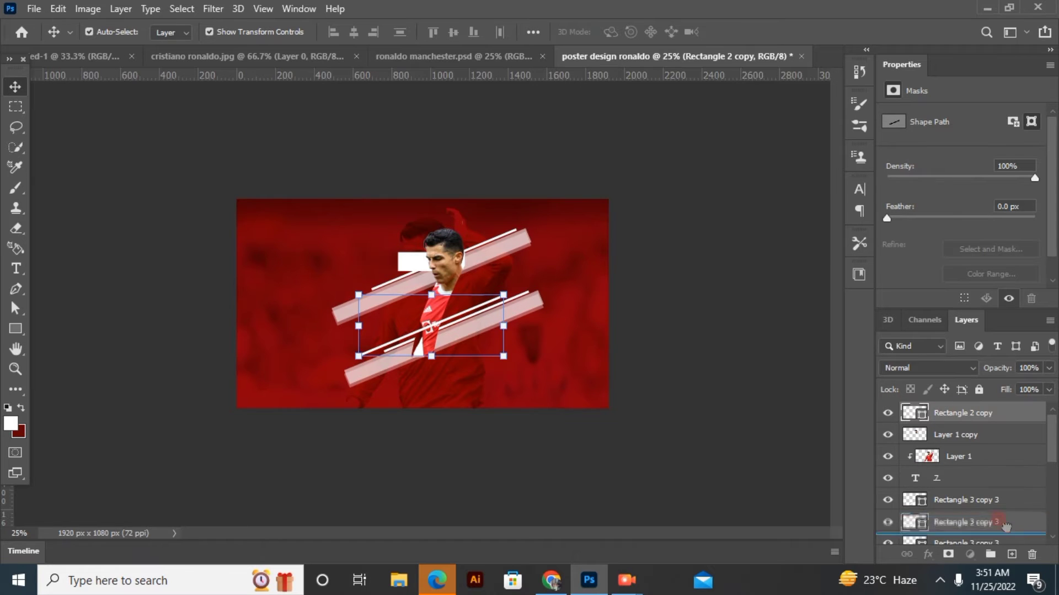
mouse_move(463, 316)
left_mouse_down()
mouse_move(460, 300)
mouse_move(469, 320)
left_mouse_up()
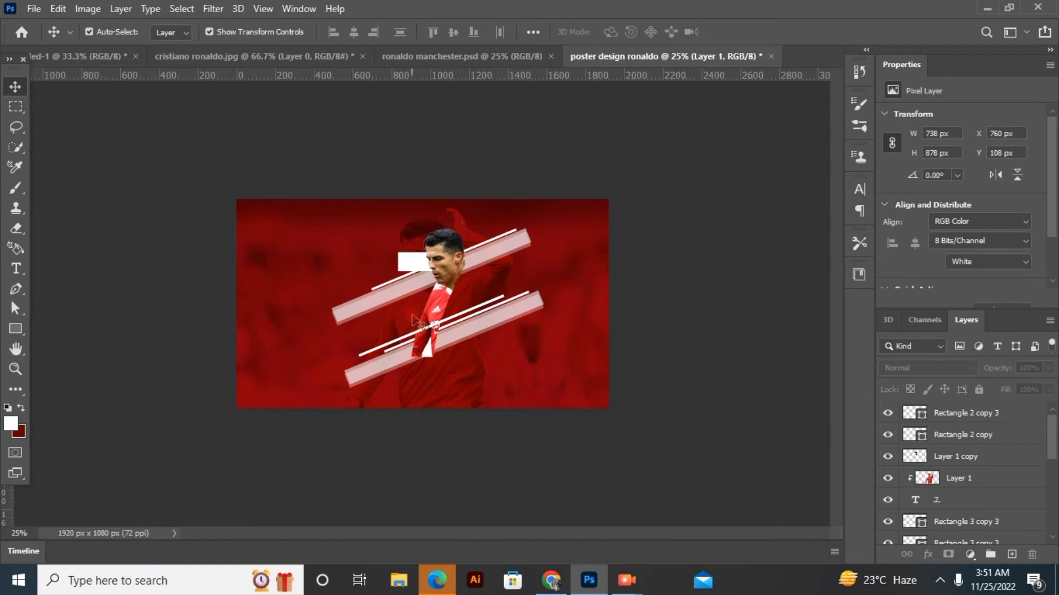
Move the duplicated white line up above the upper stripe and place its layer beneath the 7
left_click(457, 317)
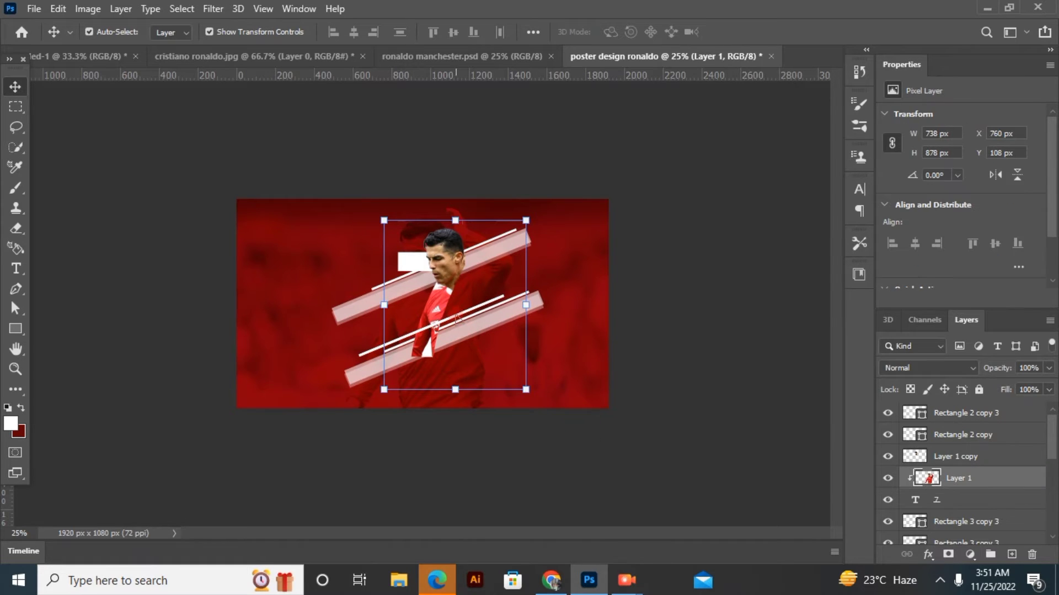
left_click(965, 521)
left_click_drag(479, 313, 459, 248)
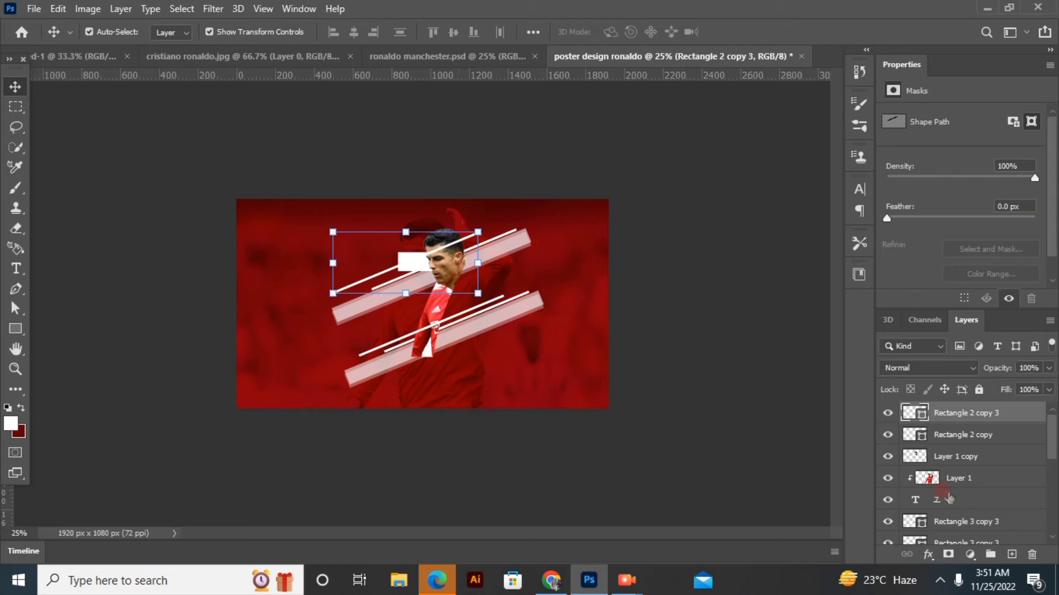
left_click_drag(983, 412, 984, 505)
left_click(626, 485)
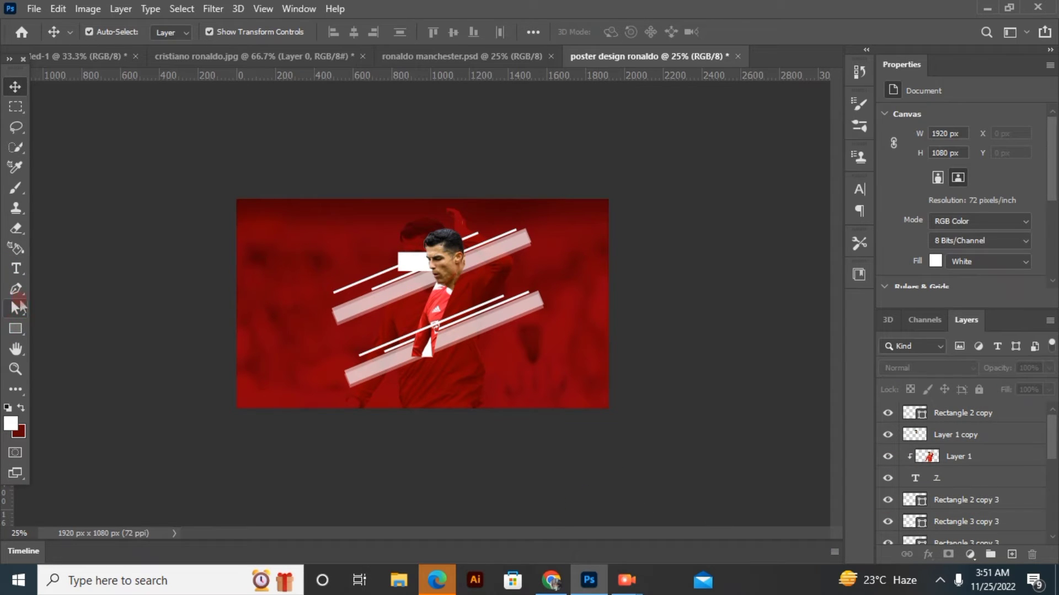
Draw a small white circle of 24 × 24 px near the poster's left edge at about X 112 px, Y 588 px
left_click(17, 328)
right_click(16, 329)
left_click(97, 359)
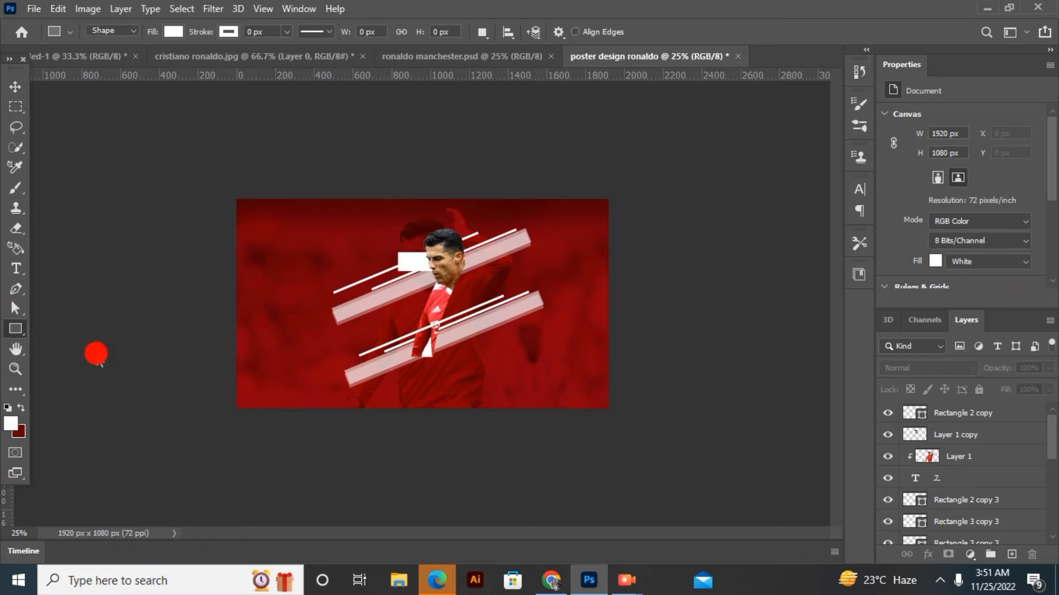
left_click_drag(260, 314, 266, 321)
left_click_drag(263, 316, 263, 316)
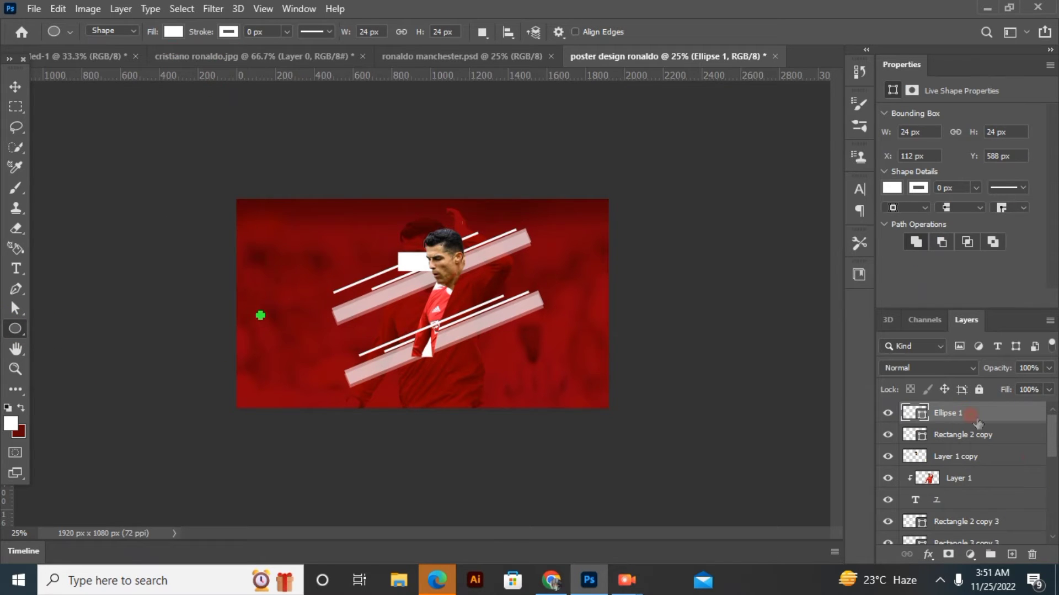
Duplicate the small white circle 20 times
key("ctrl+j")
key("ctrl+j")
key("ctrl+j")
key("ctrl+j")
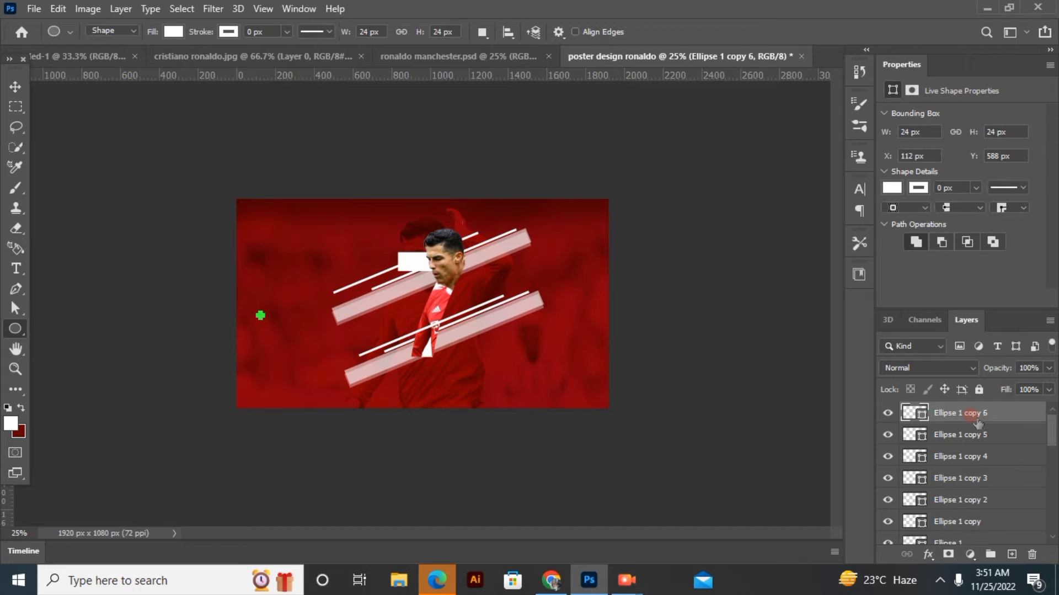
key("ctrl+j")
key("ctrl+j")
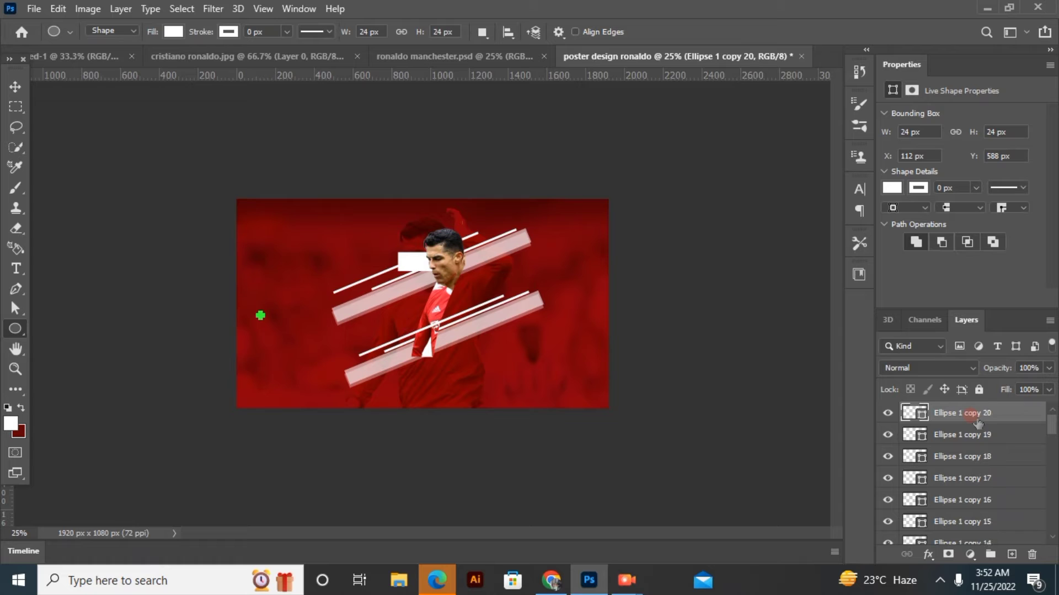
left_click(122, 195)
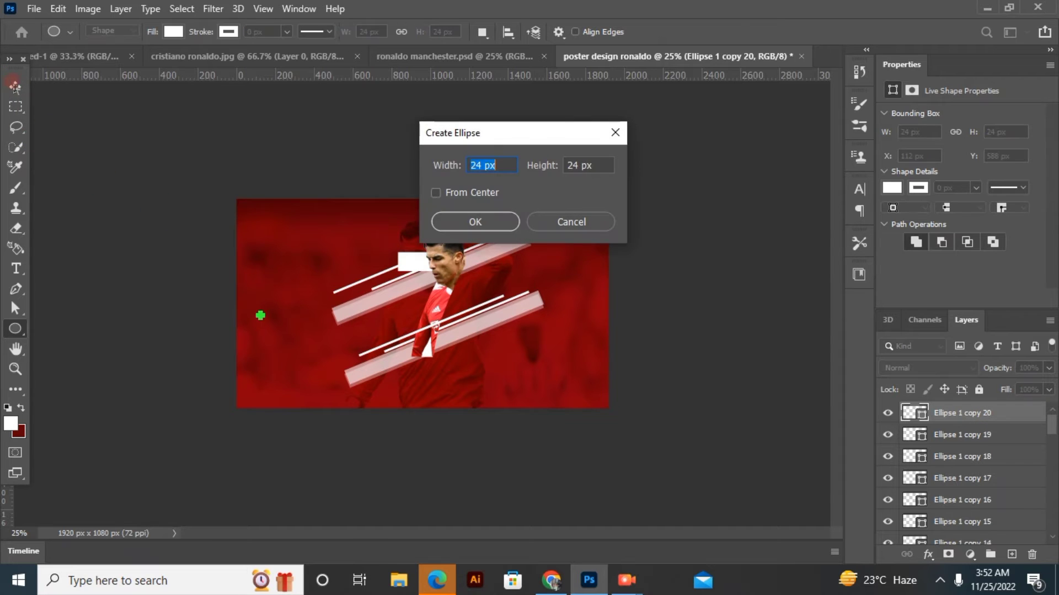
left_click(543, 226)
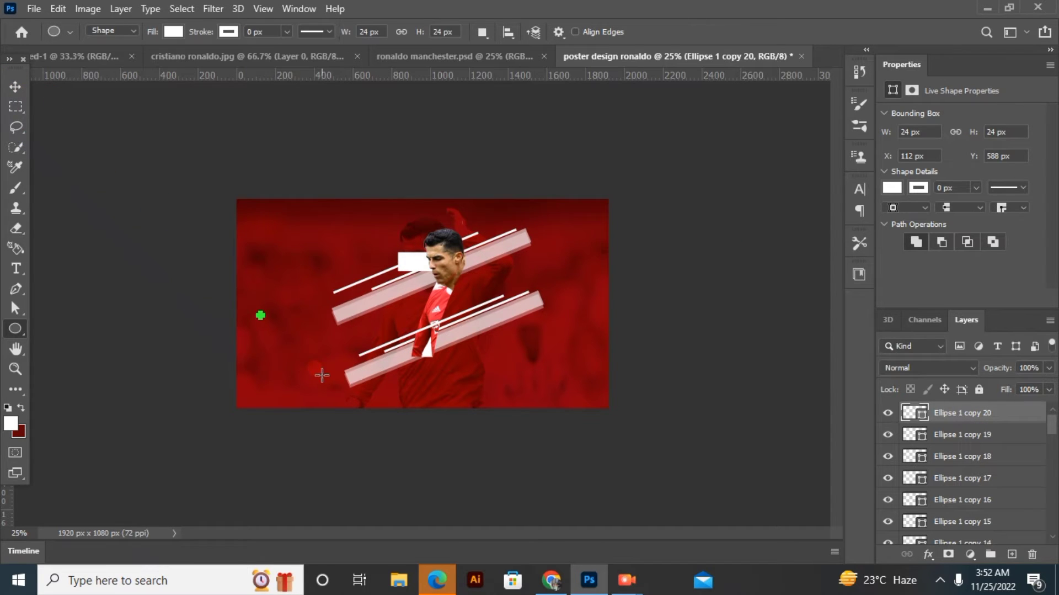
Spread the circle copies into an evenly spaced dot grid of three rows by five columns near the poster's left edge
key("v")
left_click_drag(261, 316, 310, 344)
left_click(215, 316)
left_click(206, 331)
left_click(229, 316)
left_click(130, 323)
left_click(182, 330)
left_click(207, 329)
left_click(237, 305)
left_click(209, 326)
left_click(207, 314)
left_click(234, 315)
left_click(233, 321)
left_click(202, 323)
left_click(208, 306)
left_click(260, 335)
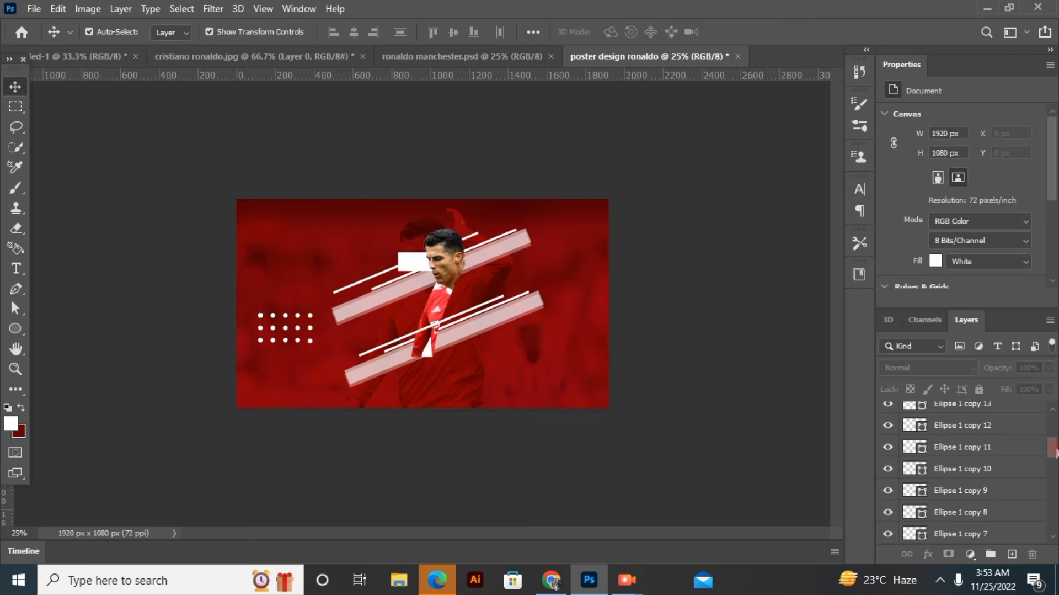
left_click_drag(1055, 452, 1054, 482)
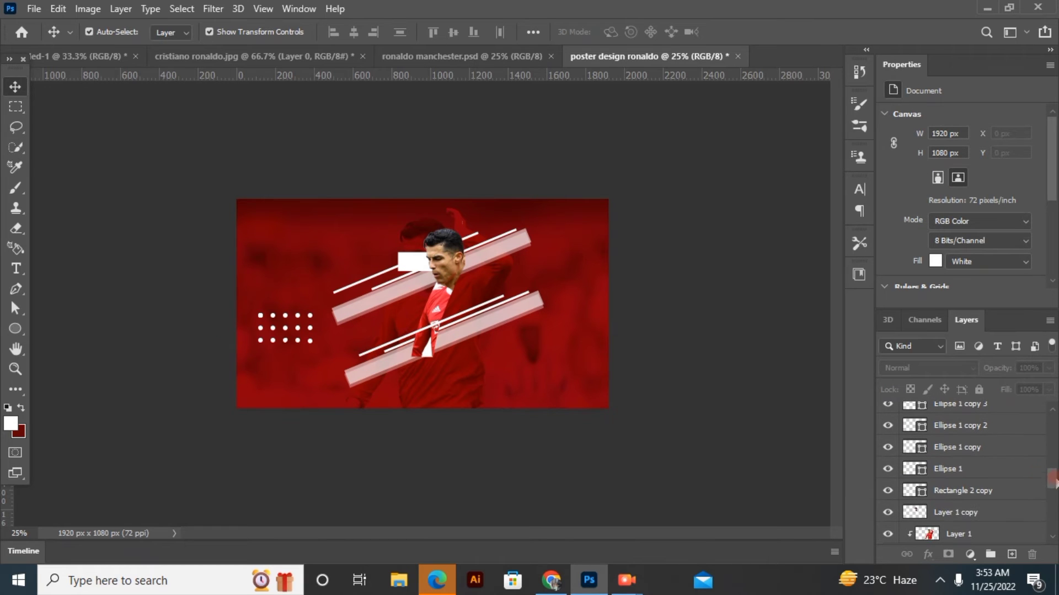
Combine all the small circle layers, from Ellipse 1 to Ellipse 1 copy 20, into one smart object
left_click(1005, 468, "ctrl")
left_click(1004, 447, "ctrl")
left_click(1004, 425, "ctrl")
left_click(1045, 405, "ctrl")
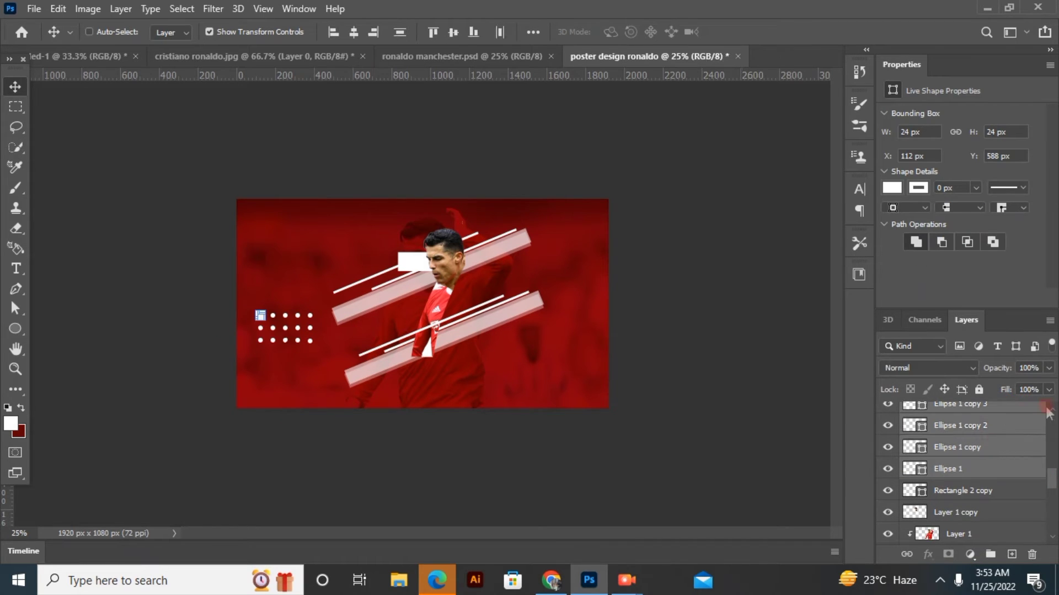
left_click(1051, 407)
left_click(1050, 417)
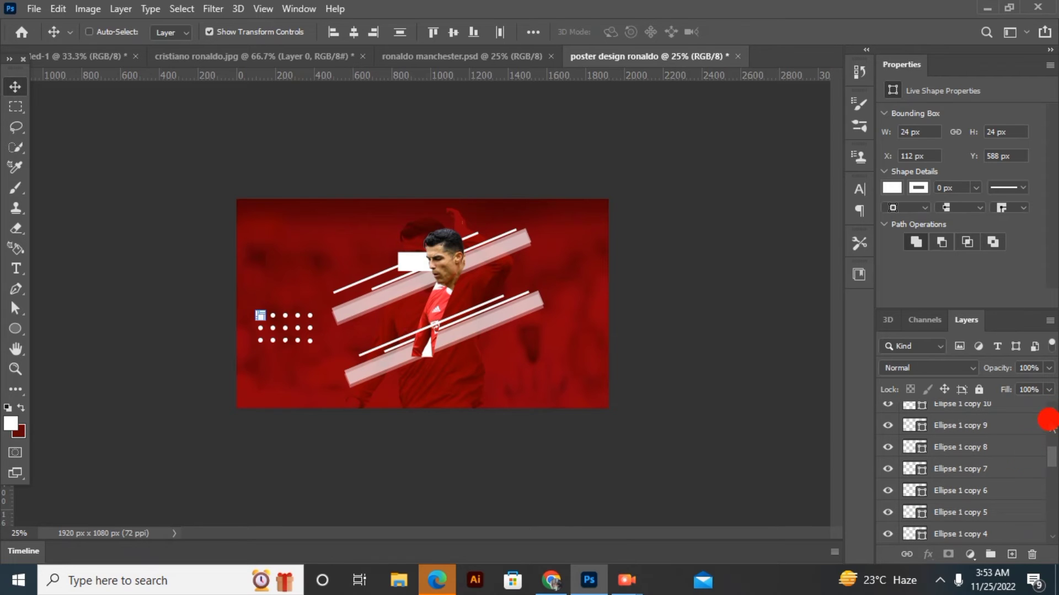
left_click(1018, 532, "ctrl")
left_click(1008, 504, "ctrl")
left_click(1002, 488, "ctrl")
left_click(1000, 466, "ctrl")
left_click(1002, 445, "ctrl")
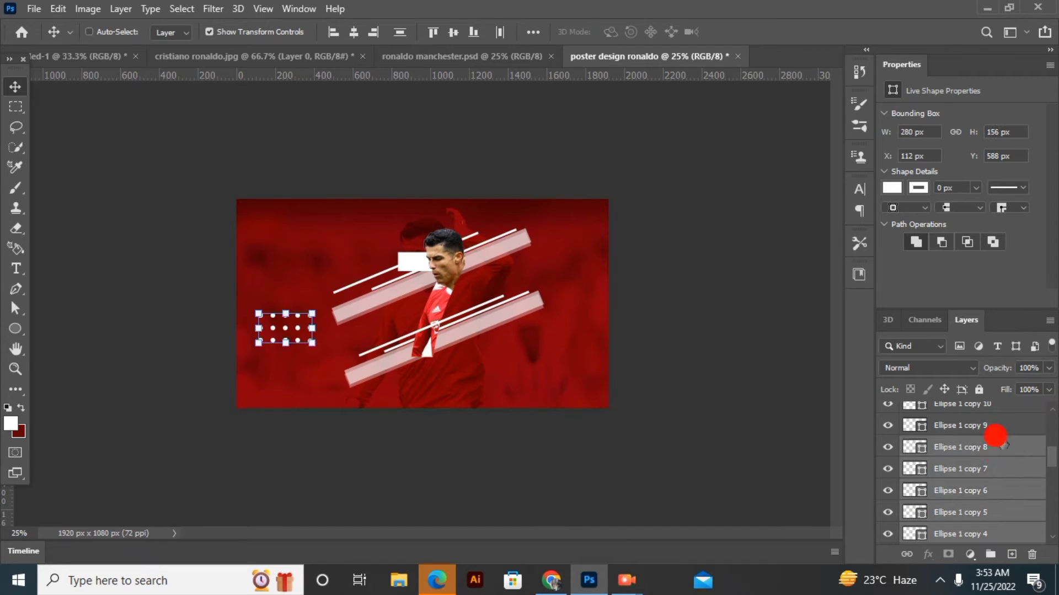
left_click(993, 425, "ctrl")
left_click(1051, 408)
left_click(1025, 450, "ctrl")
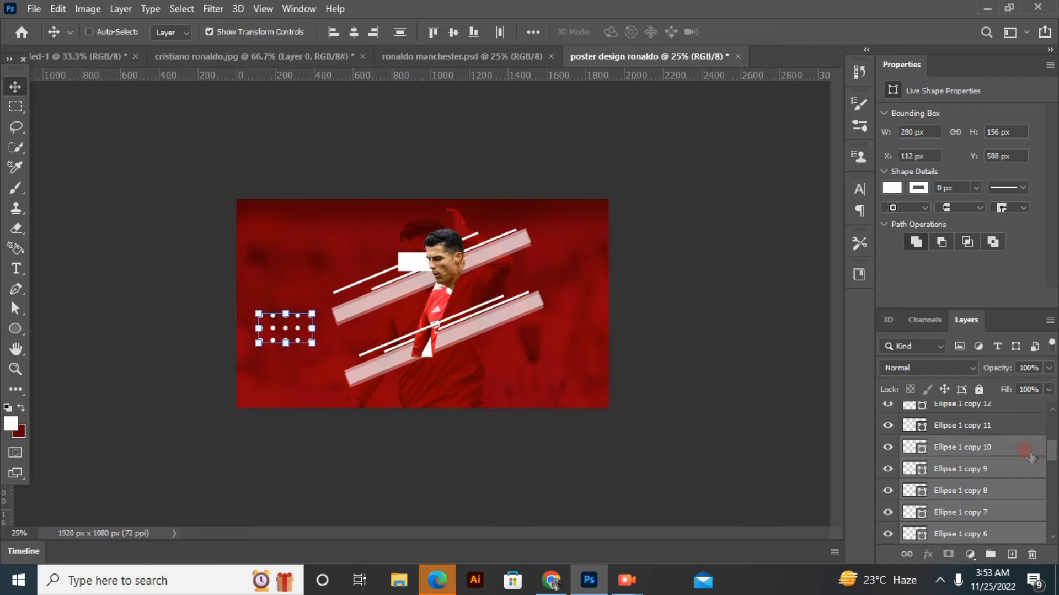
left_click(1012, 422, "ctrl")
left_click(1016, 402, "ctrl")
left_click(1052, 407)
left_click(1052, 408)
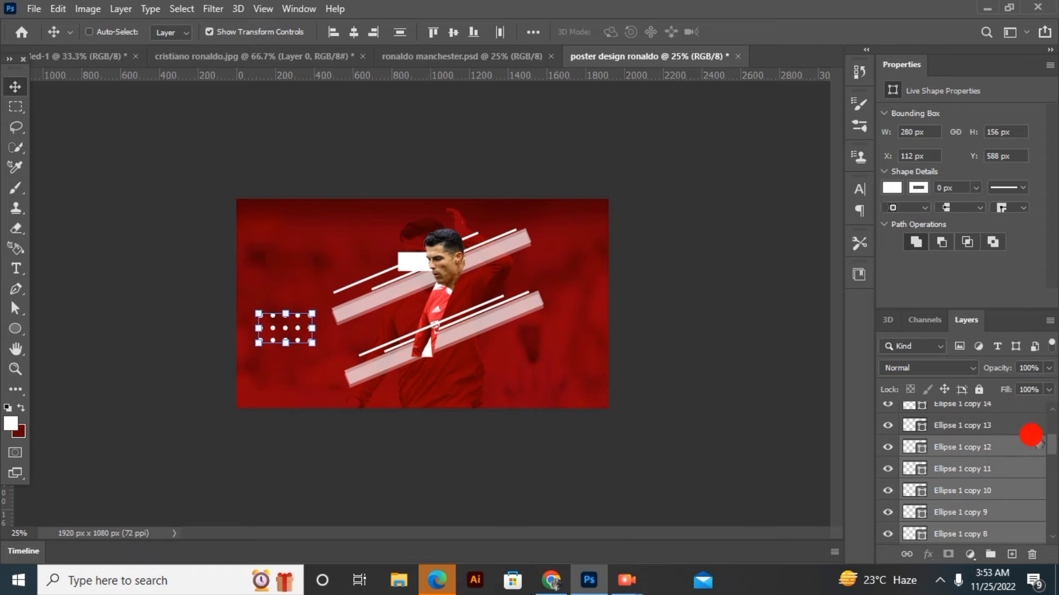
left_click(1016, 427, "ctrl")
left_click(1012, 403, "ctrl")
left_click(1052, 407)
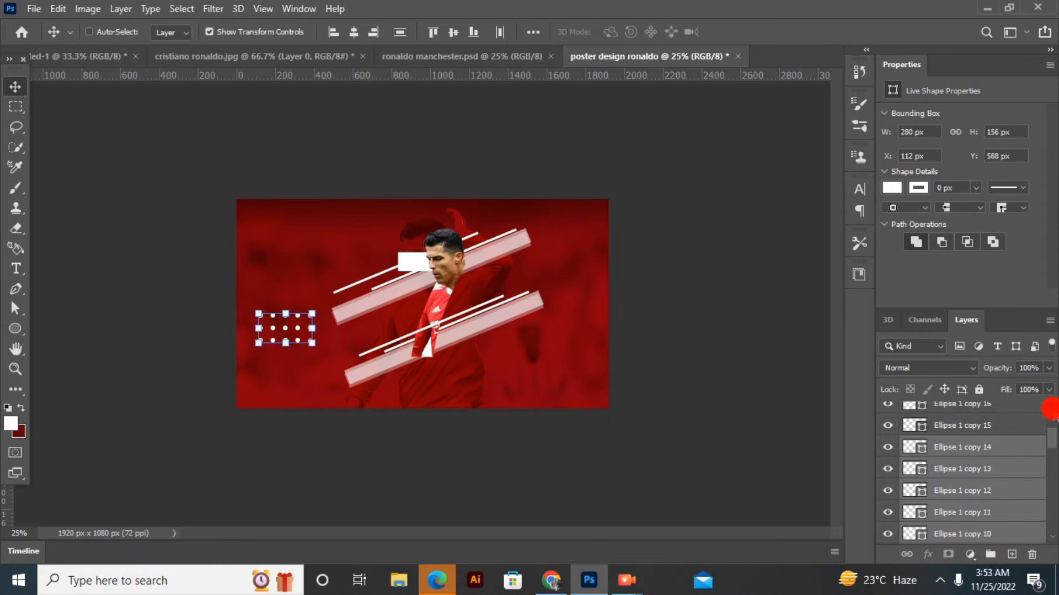
left_click(1051, 408)
left_click(1015, 473, "ctrl")
left_click(1006, 445, "ctrl")
left_click(1003, 411, "ctrl")
left_click(1009, 406, "ctrl")
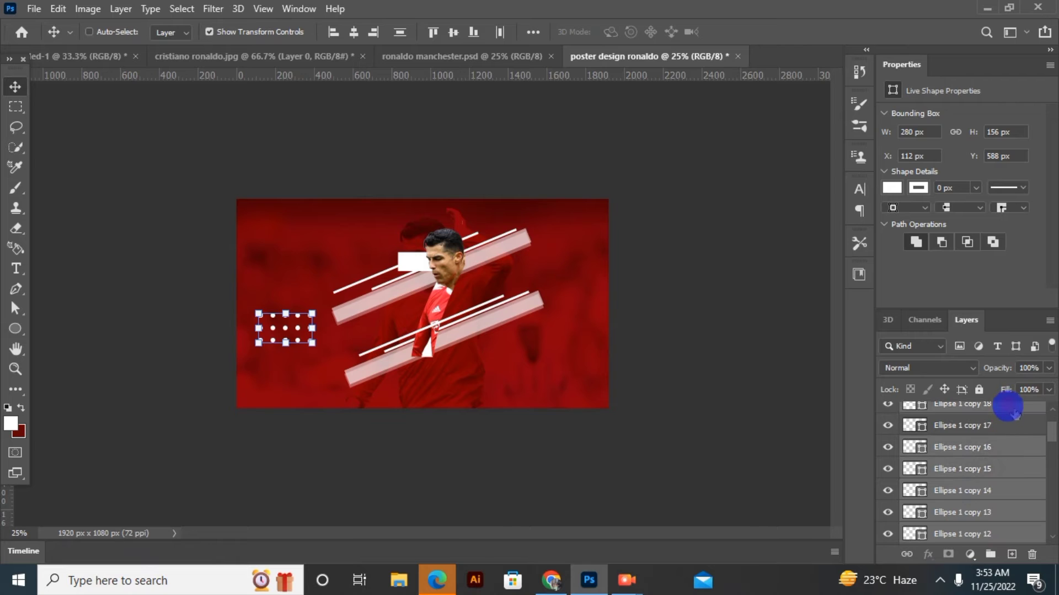
left_click(1008, 421, "ctrl")
left_click(1015, 408, "ctrl")
left_click(1051, 408)
left_click(1052, 408)
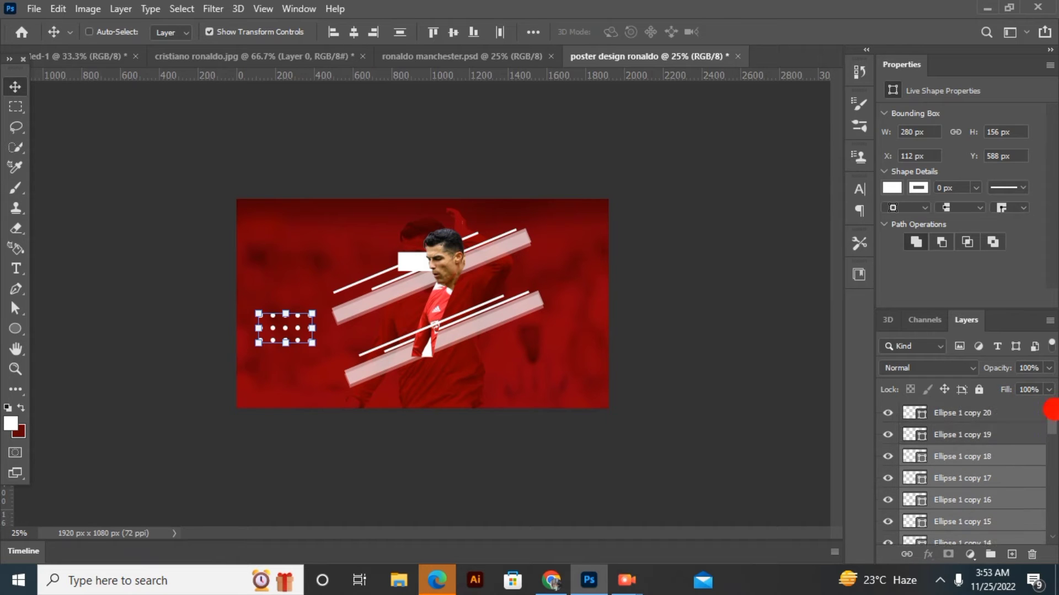
left_click(1017, 436, "ctrl")
left_click(1008, 413, "ctrl")
right_click(986, 457)
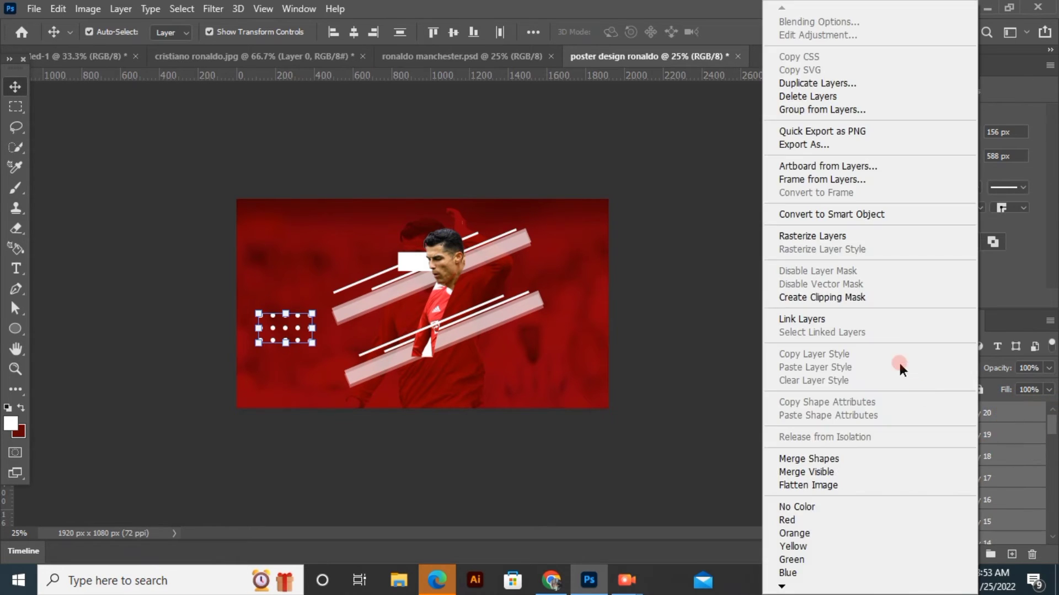
left_click(825, 214)
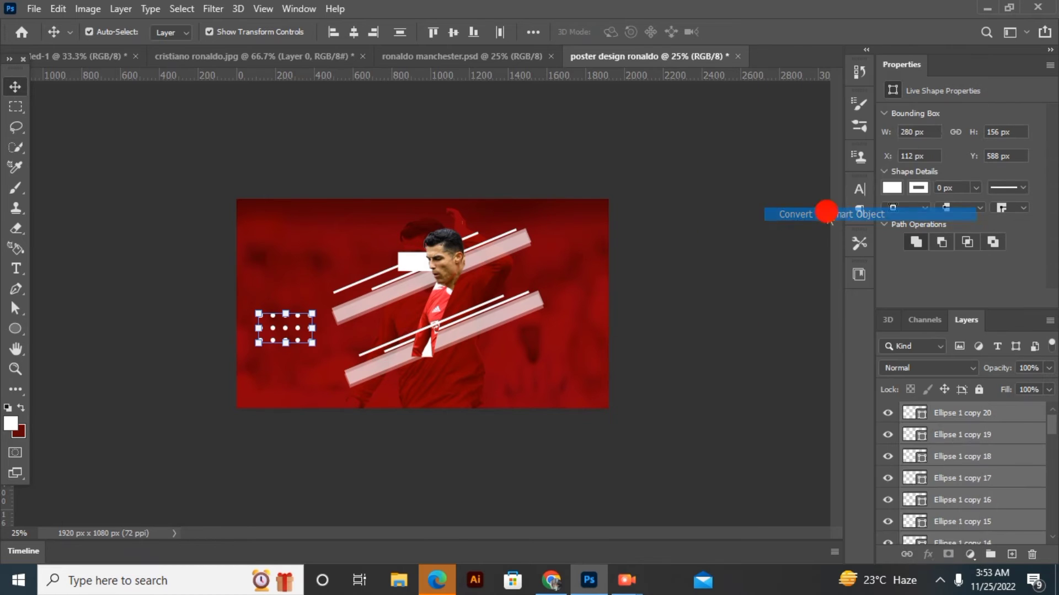
Scale the dot grid down to 184 × 103 px and place it beside the player's torso at X 822 px, Y 550 px
left_click(305, 336)
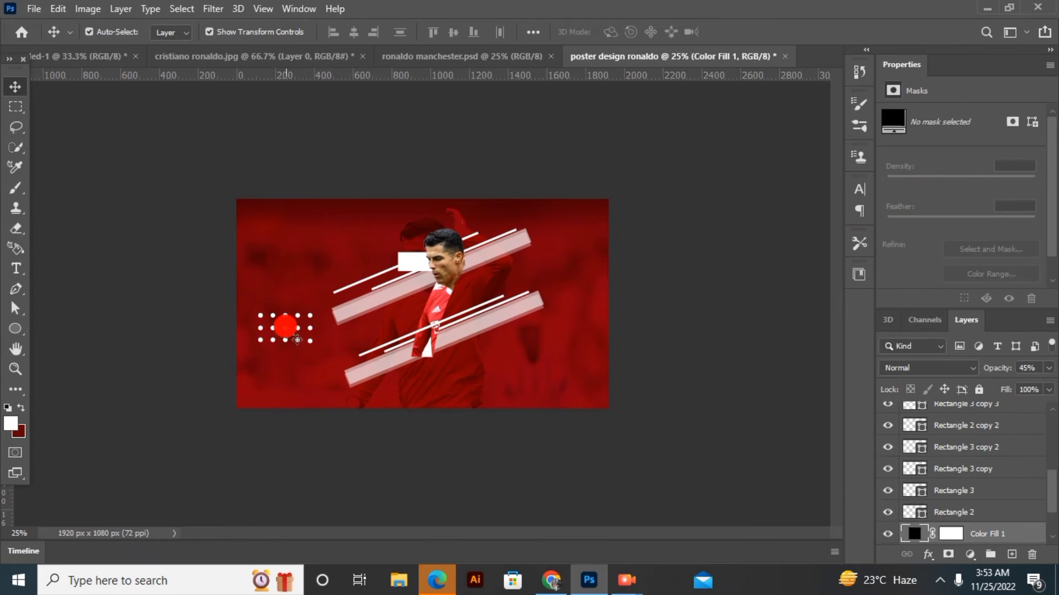
left_click(297, 339)
left_click_drag(312, 328, 419, 315)
left_click(744, 32)
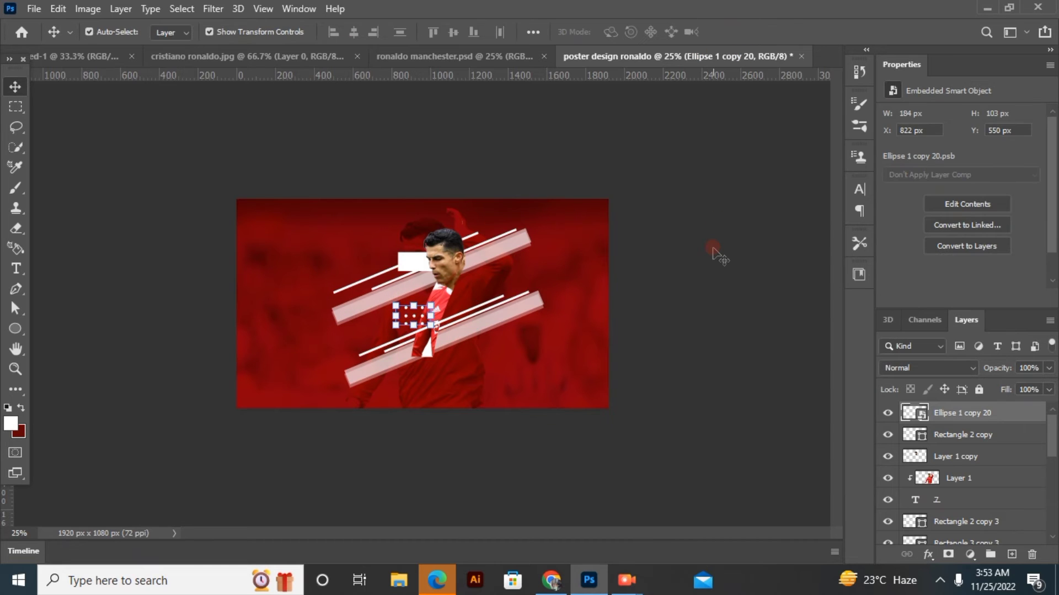
left_click(709, 241)
Add the white text CR7 in Ebrima Bold 551 pt across the poster's middle and place its layer directly above Color Fill 1
left_click(76, 270)
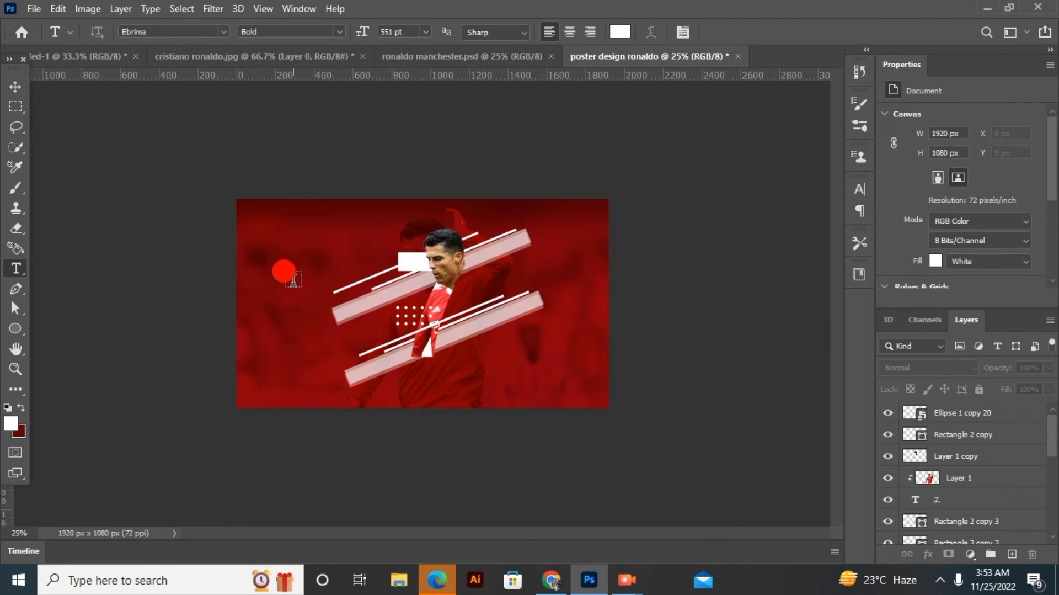
left_click(292, 279)
key("Delete")
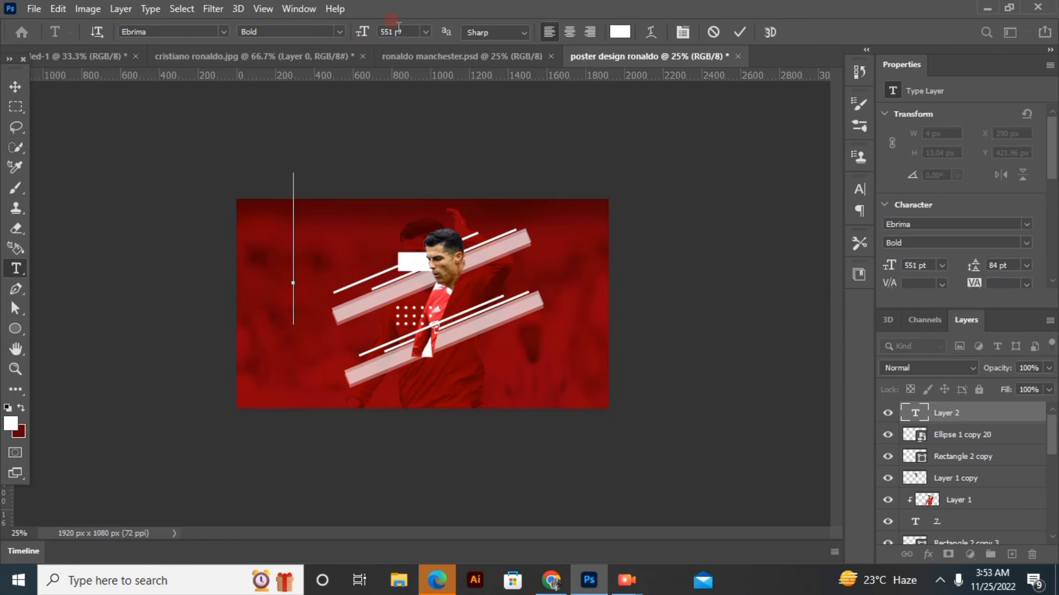
type("CR")
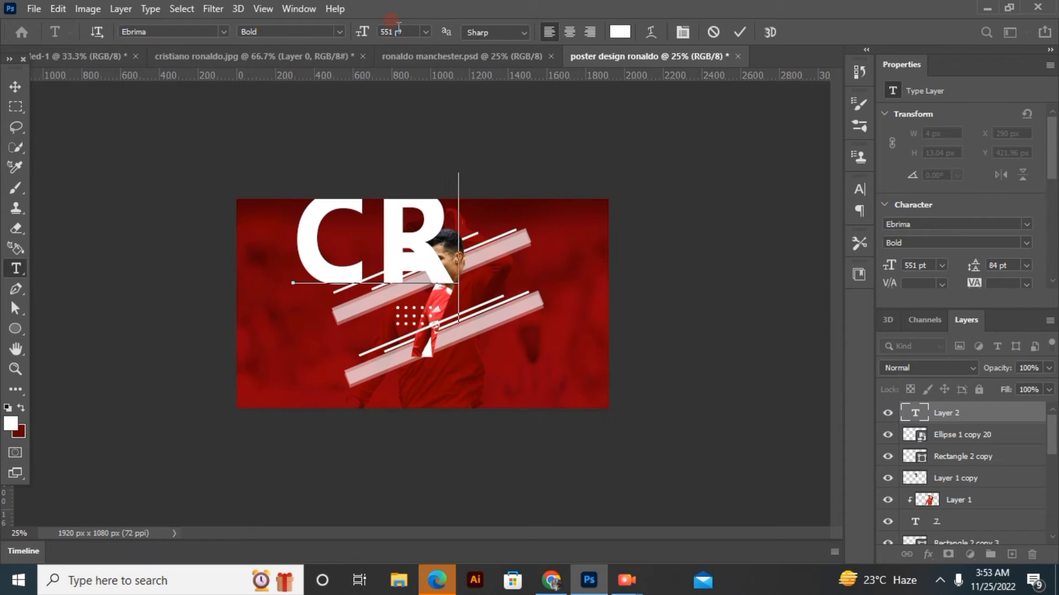
type("7")
left_click_drag(393, 338, 385, 411)
left_click(737, 32)
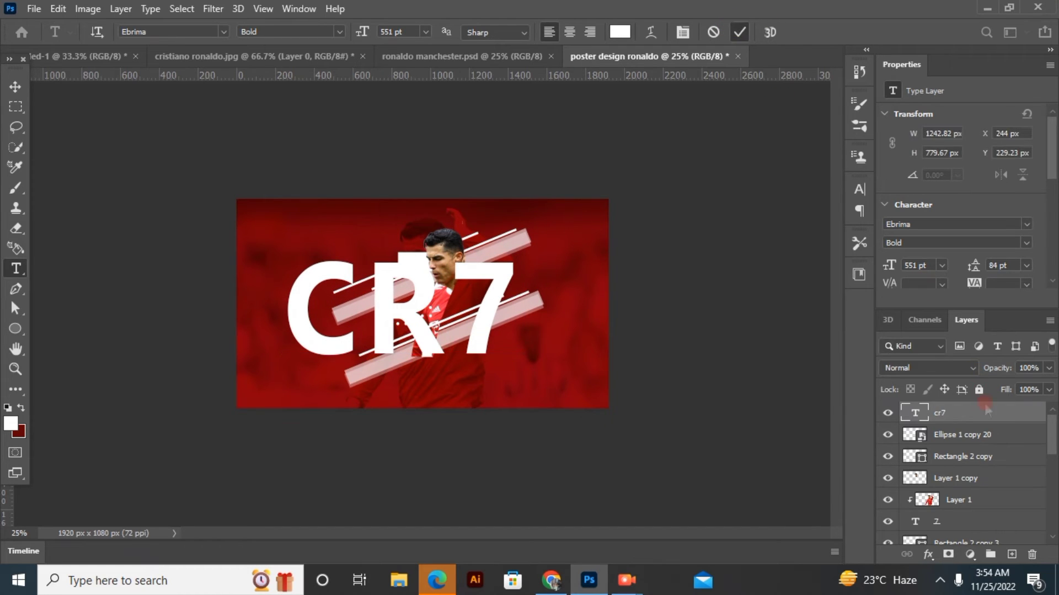
scroll(965, 475, "down", 5)
scroll(965, 479, "down", 6)
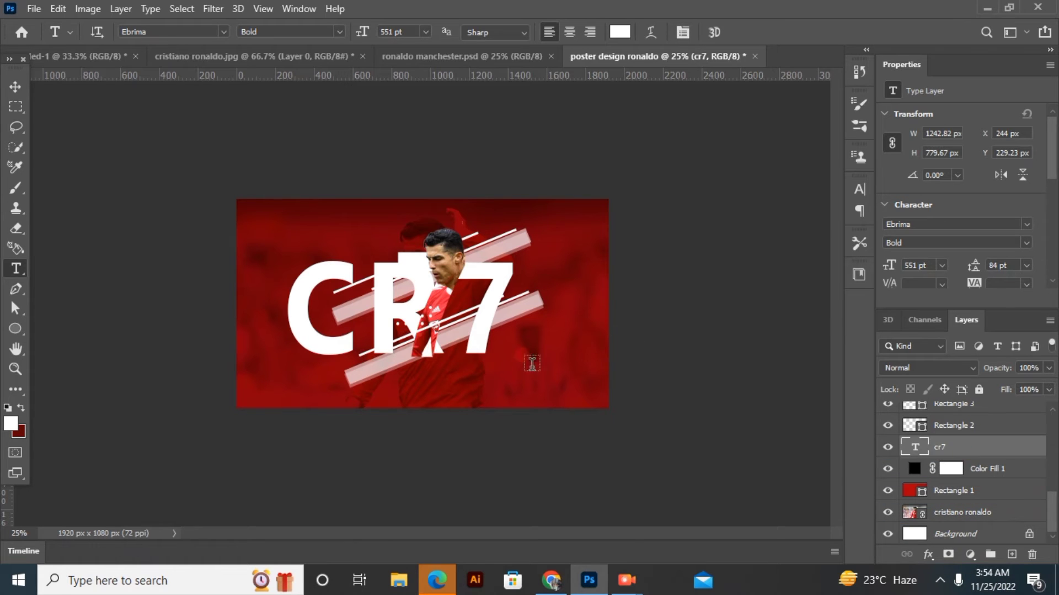
Move the large 7 that holds the player to about X 833 px, Y 151 px
left_click(387, 312)
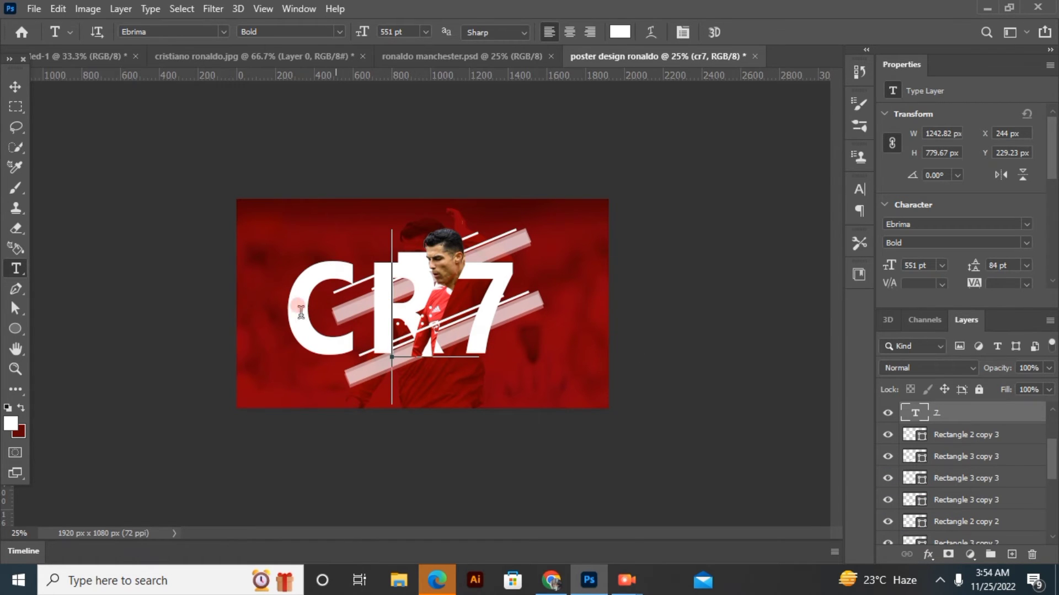
mouse_move(290, 308)
left_mouse_down()
mouse_move(328, 313)
mouse_move(292, 318)
left_mouse_up()
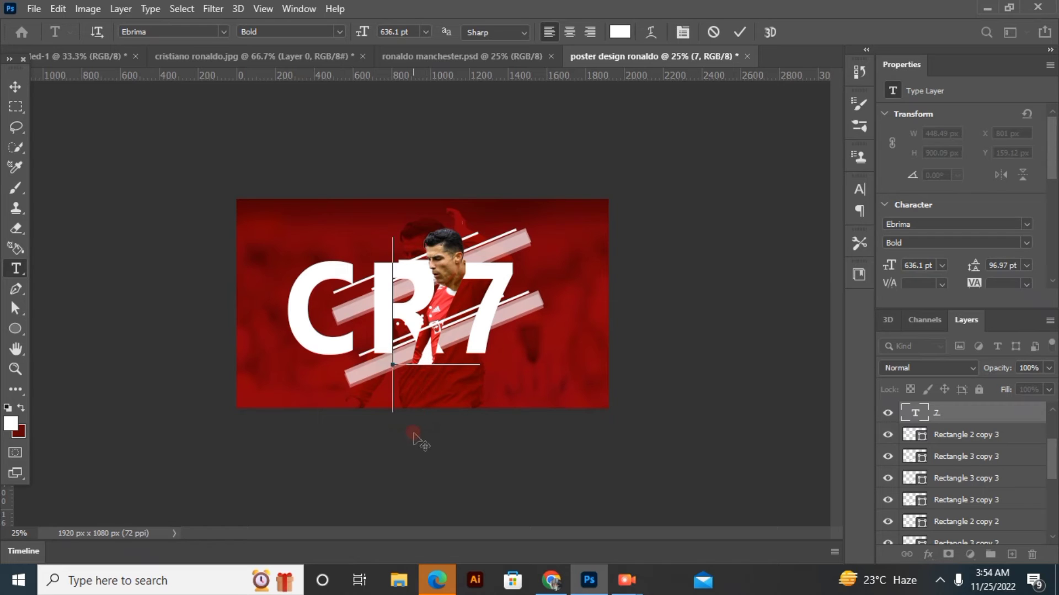
mouse_move(418, 471)
left_mouse_down()
mouse_move(422, 535)
mouse_move(489, 552)
mouse_move(415, 484)
mouse_move(425, 489)
mouse_move(424, 453)
mouse_move(434, 456)
mouse_move(419, 450)
mouse_move(423, 462)
left_mouse_up()
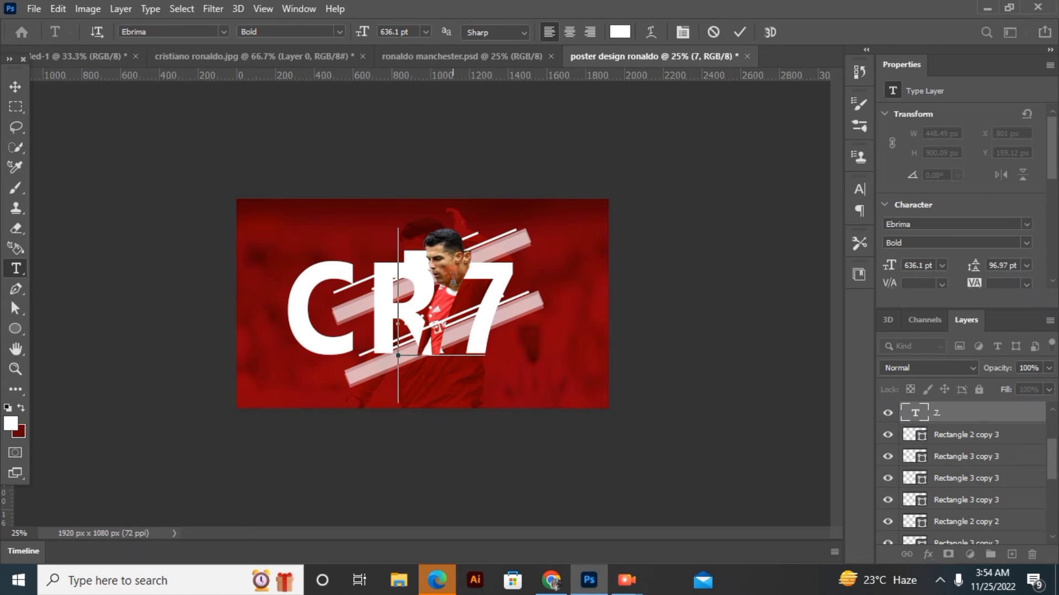
Lock the large 7 layer and clip the Layer 1 player photo to it again
left_click_drag(984, 410, 969, 379)
left_click(980, 392)
left_click_drag(974, 415, 972, 440)
left_click(971, 411)
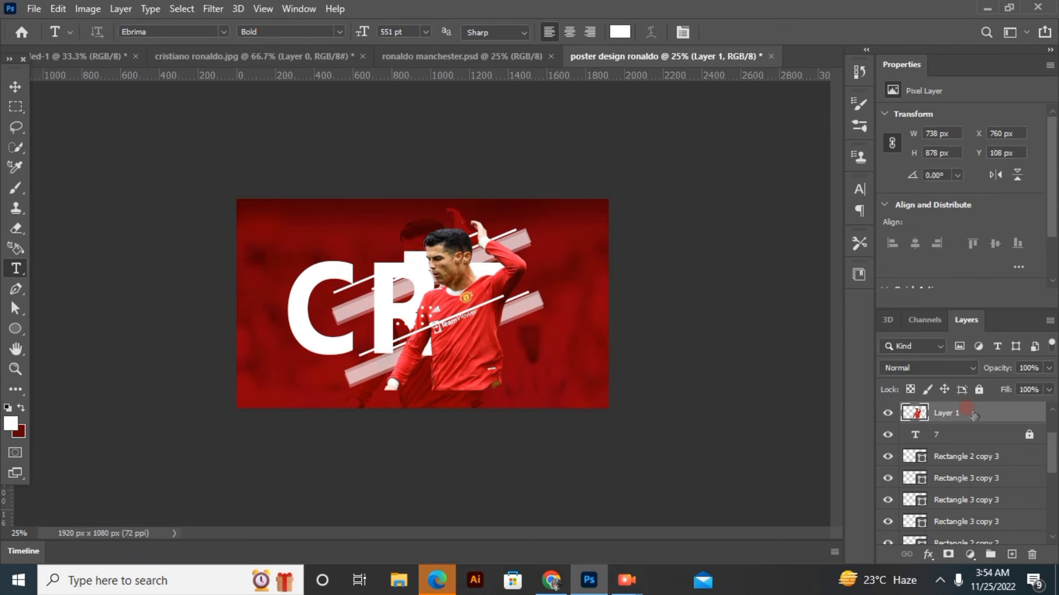
right_click(972, 413)
left_click(841, 299)
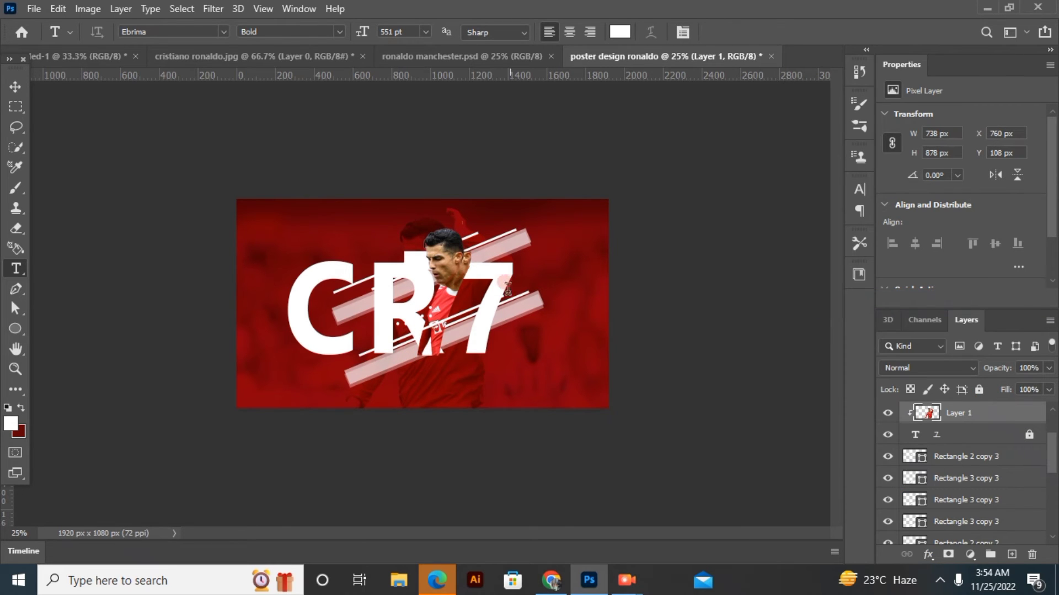
Shift the player's head cutout slightly right to X 988 px, Y 104 px
left_click(15, 86)
left_click_drag(441, 255, 447, 254)
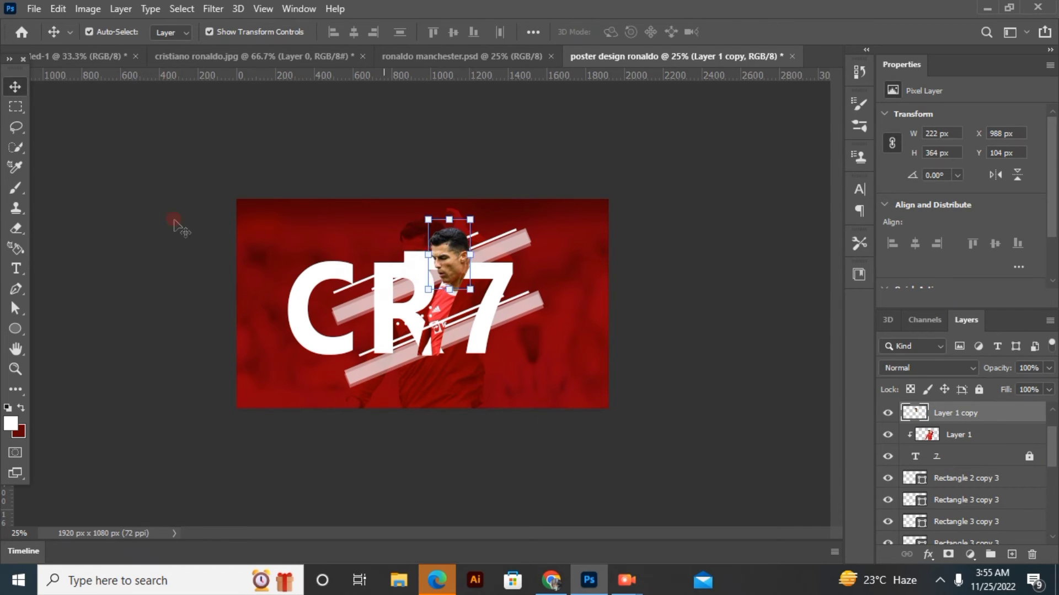
left_click(156, 271)
Unlock the large 7 layer and move the 7 up and right to X 853 px, Y 135 px
left_click(442, 311)
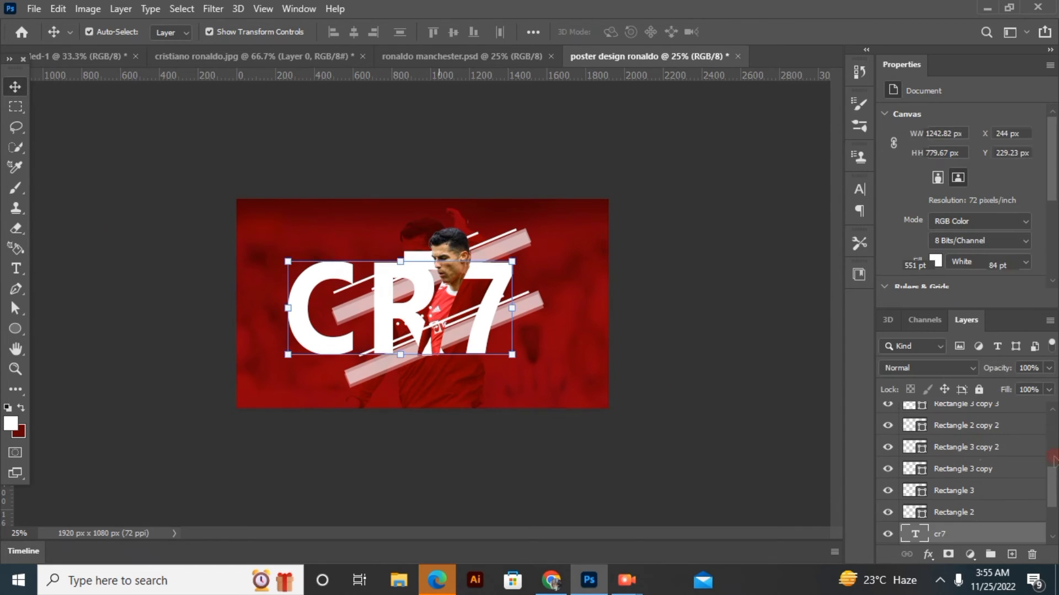
scroll(1050, 495, "up", 3)
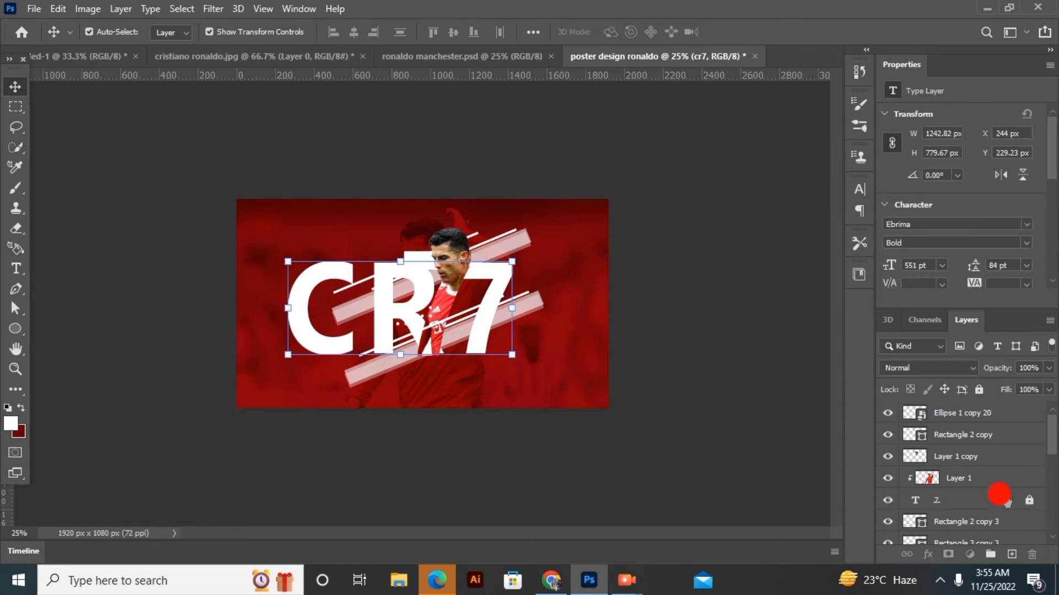
left_click(1020, 499)
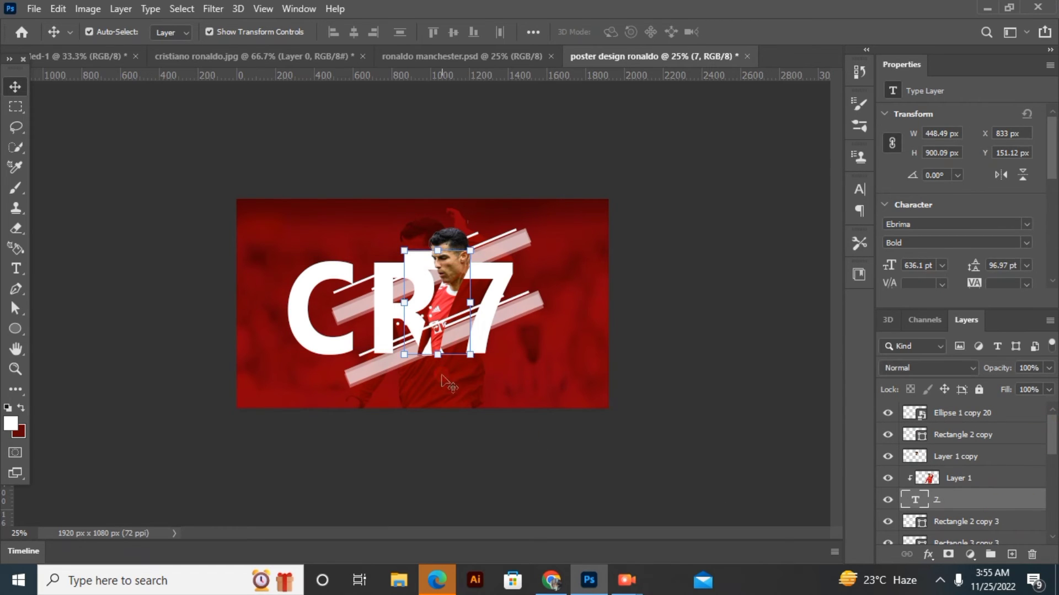
double_click(442, 352)
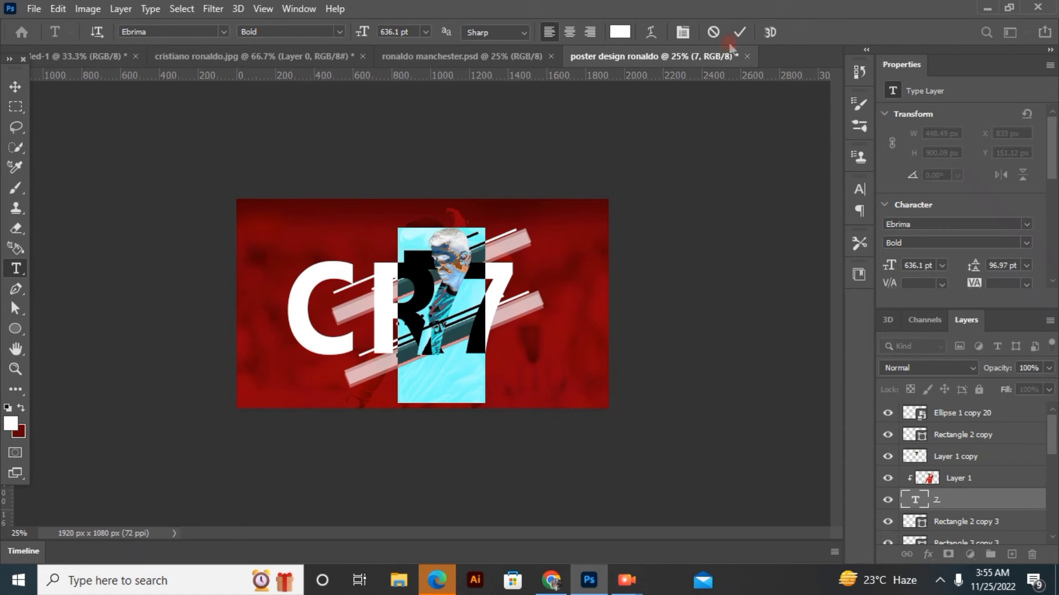
left_click(739, 32)
left_click(435, 360)
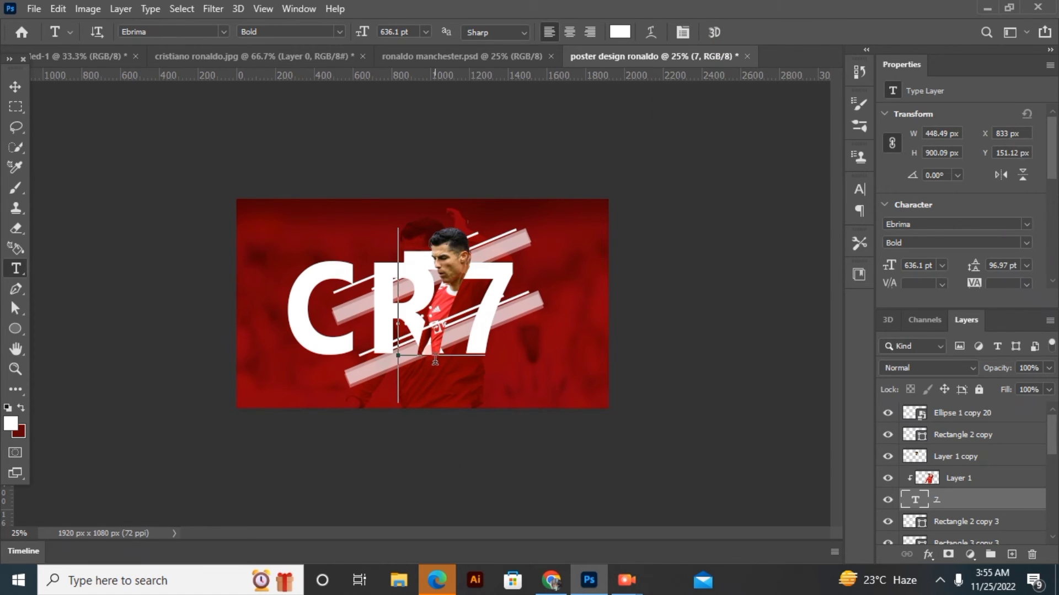
left_click_drag(432, 429, 439, 425)
left_click(740, 39)
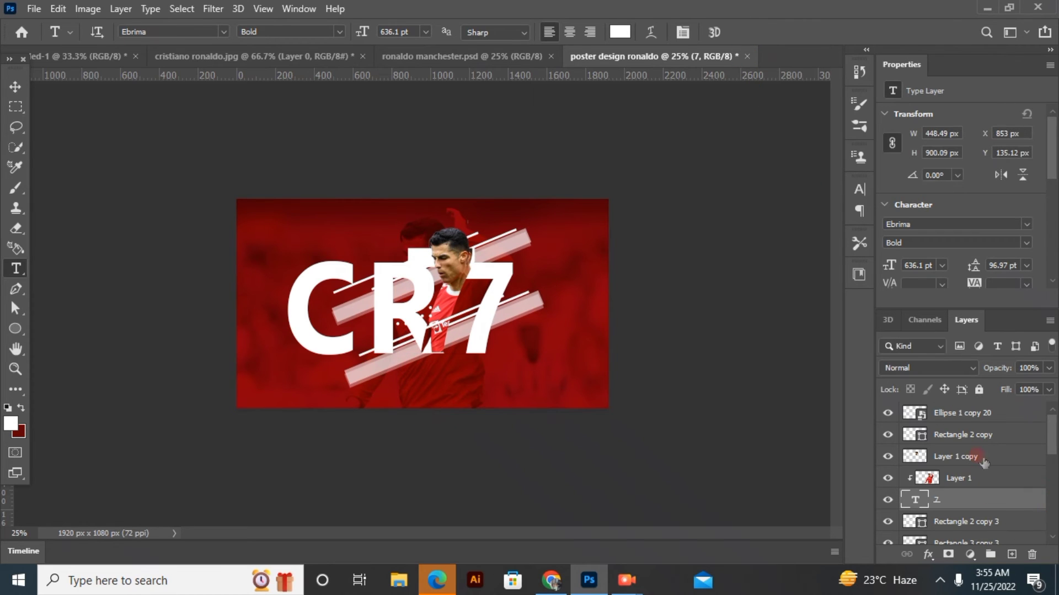
Realign the player's head cutout with the body by moving it right to X 1006 px
left_click(979, 478)
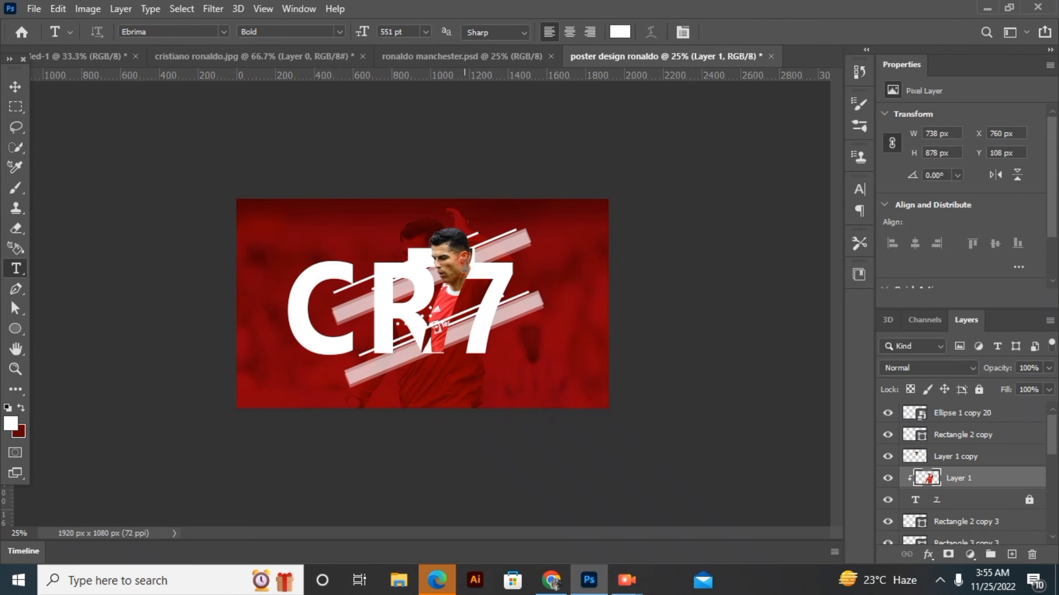
key("v")
left_click_drag(456, 266, 460, 266)
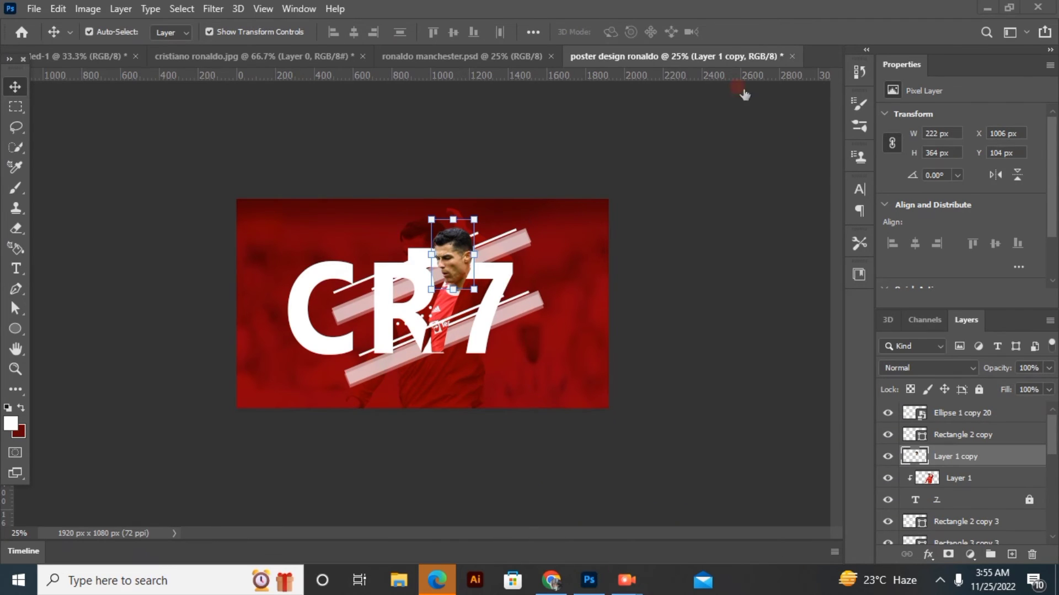
left_click(39, 103)
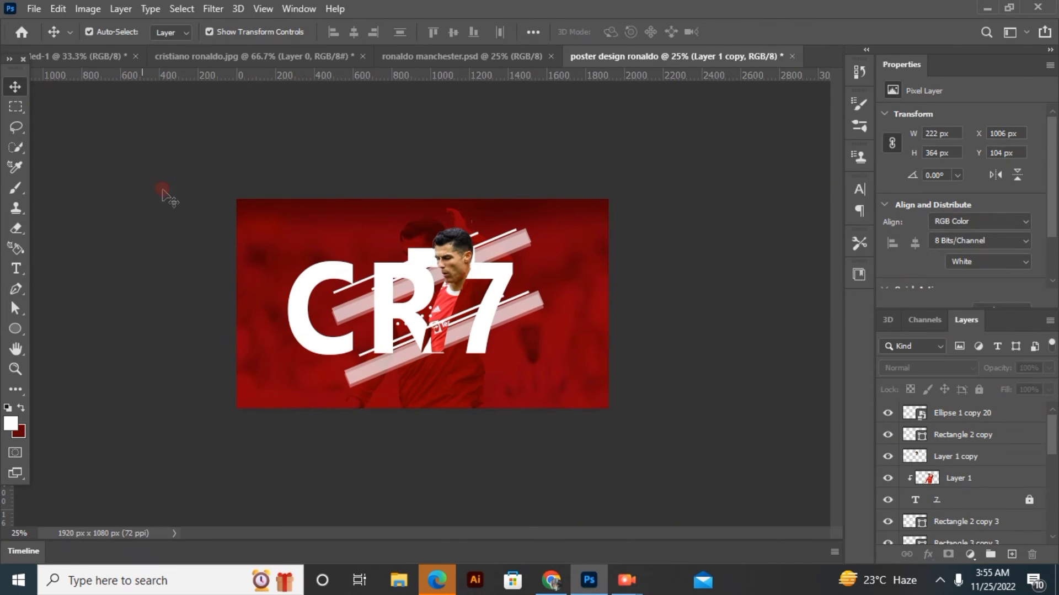
Recolor the letters CR in the cr7 text layer to red #b20000
key("t")
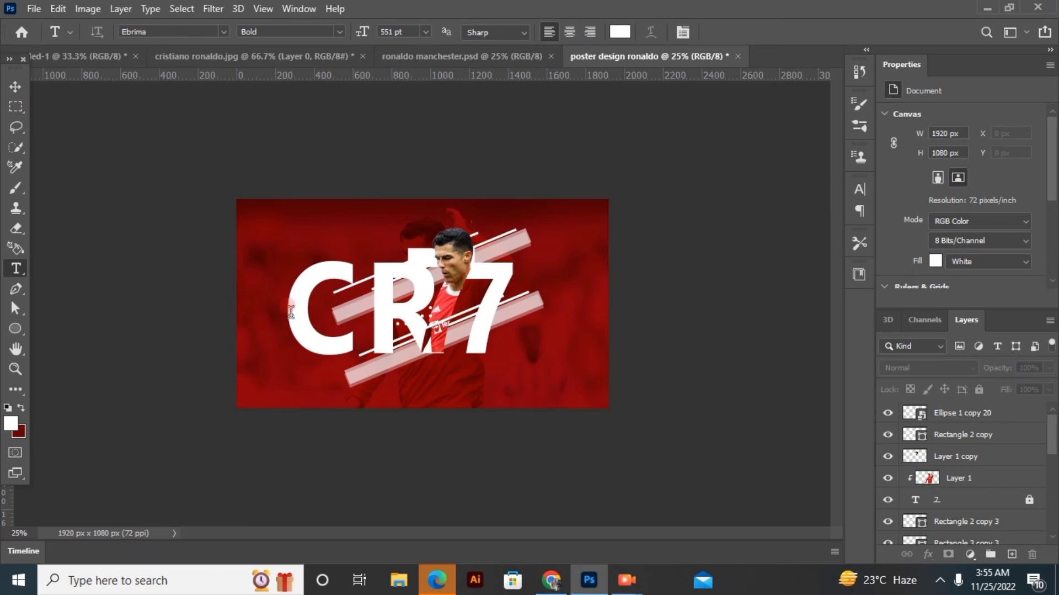
mouse_move(293, 313)
left_mouse_down()
mouse_move(364, 331)
mouse_move(447, 331)
left_mouse_up()
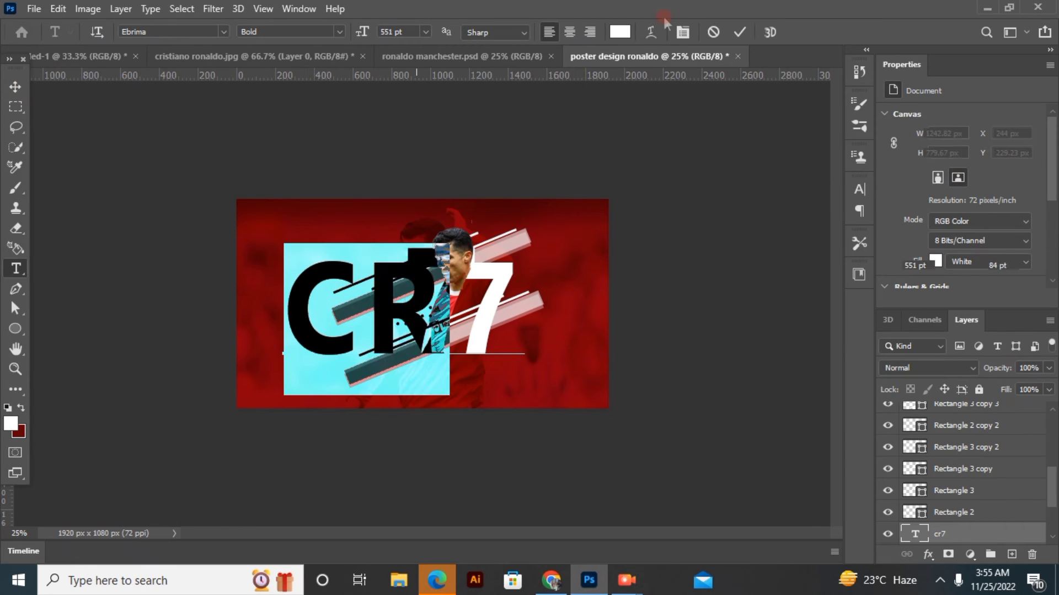
left_click(617, 32)
left_click_drag(297, 219, 263, 264)
left_click_drag(819, 419, 837, 295)
left_click_drag(819, 357, 826, 356)
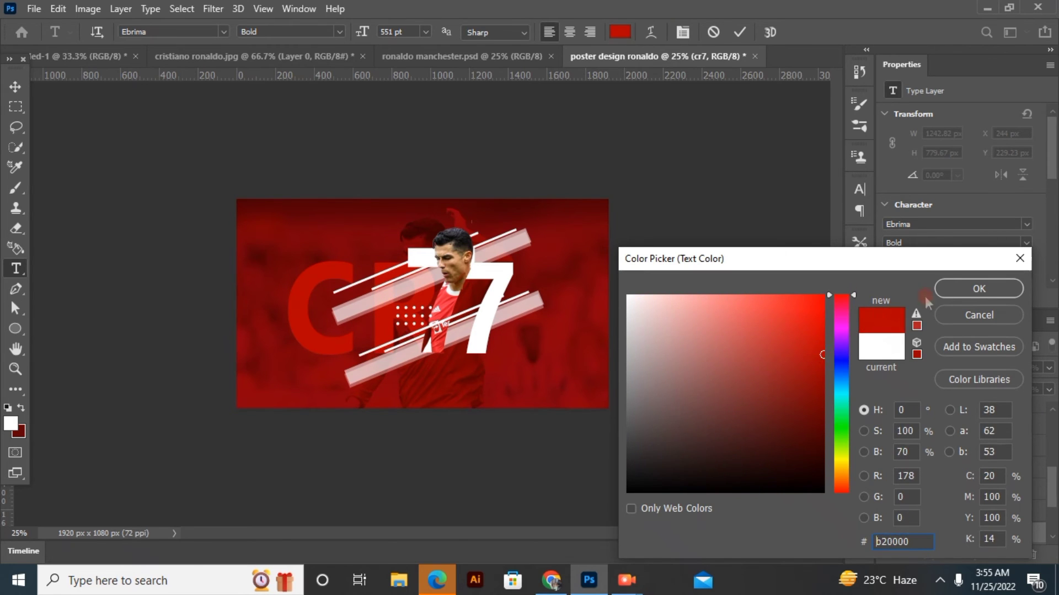
left_click(993, 288)
left_click(739, 32)
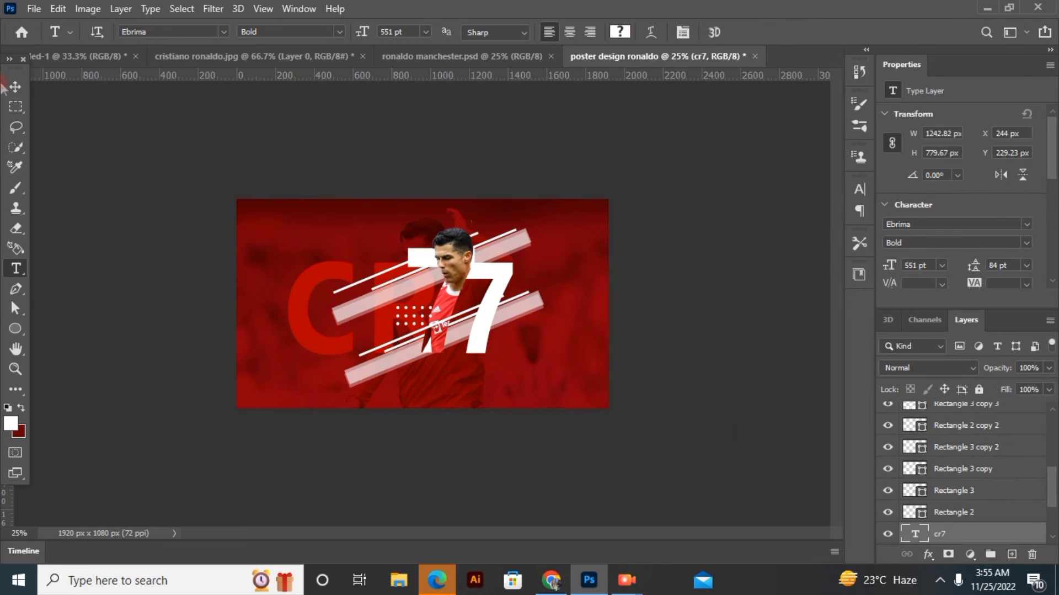
Draw a small white square about 28 px by 28 px near the poster's left edge, beside the letter C
left_click(13, 317)
left_click(14, 329)
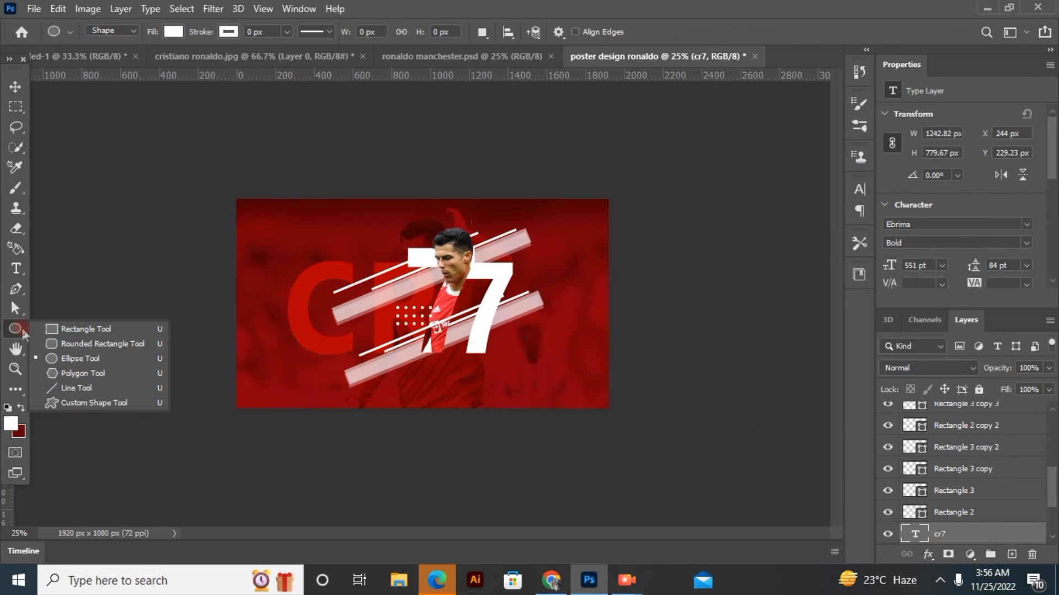
left_click(93, 325)
left_click_drag(256, 286, 259, 289)
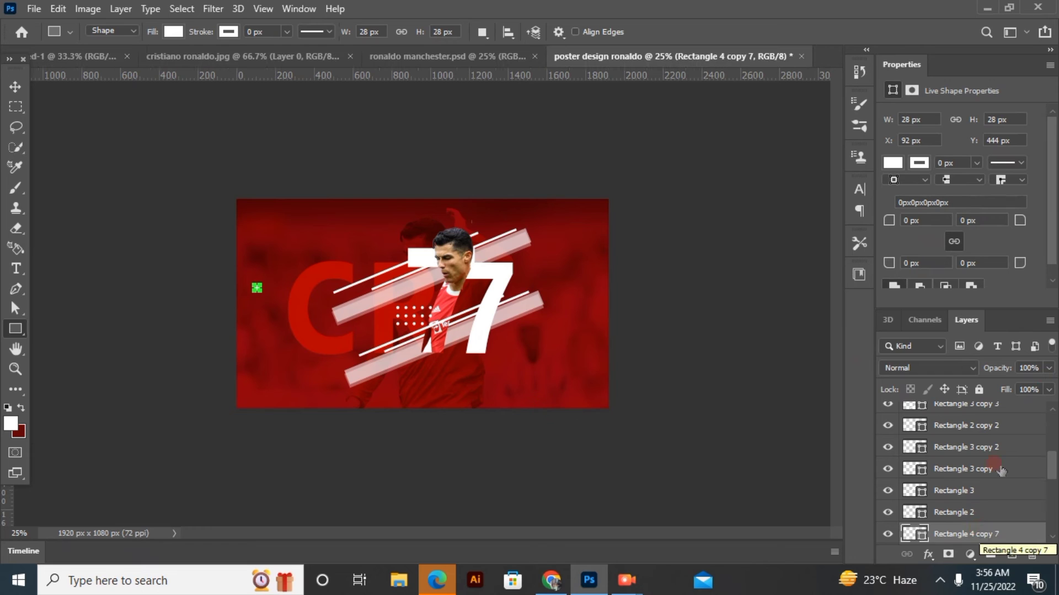
left_click(15, 86)
left_click(97, 206)
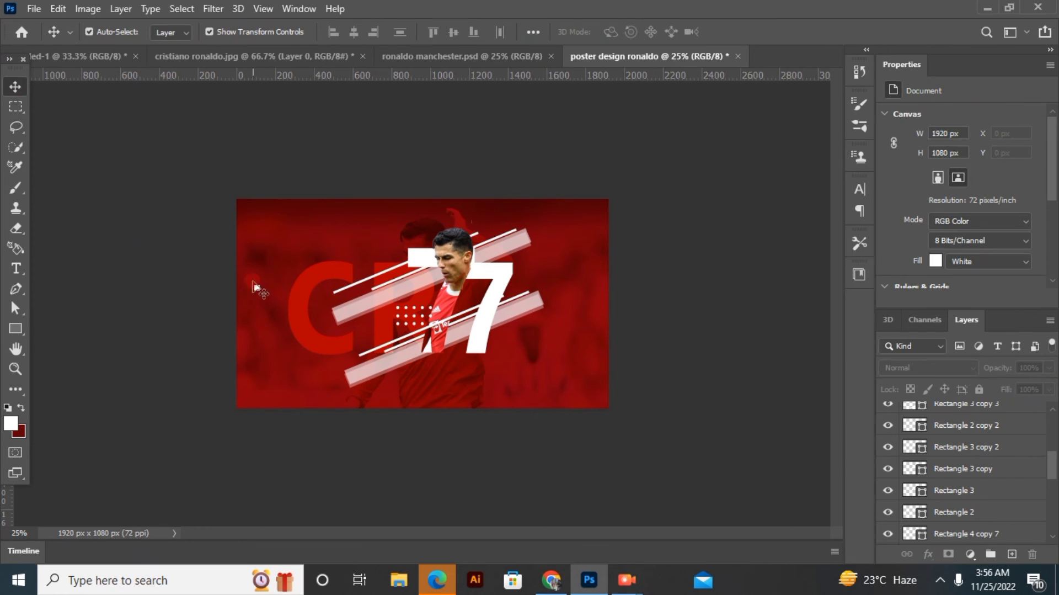
Scatter copies of the small white square around the dot grid, the slanted stripes and the large 7
left_click_drag(257, 287, 396, 330)
left_click_drag(257, 287, 489, 356)
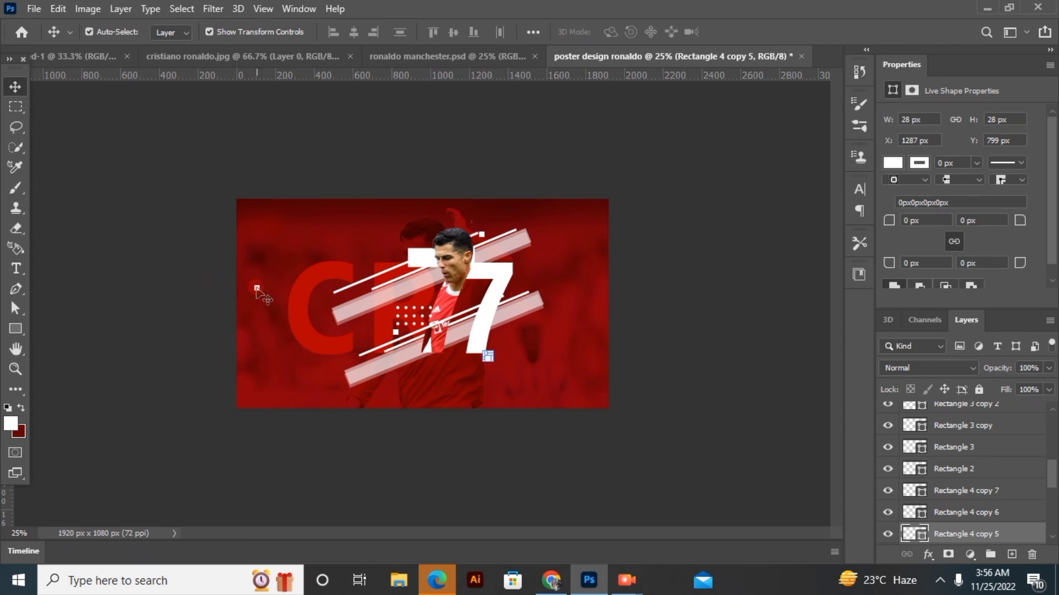
left_click_drag(257, 287, 377, 284)
left_click_drag(257, 287, 556, 314)
left_click(690, 326)
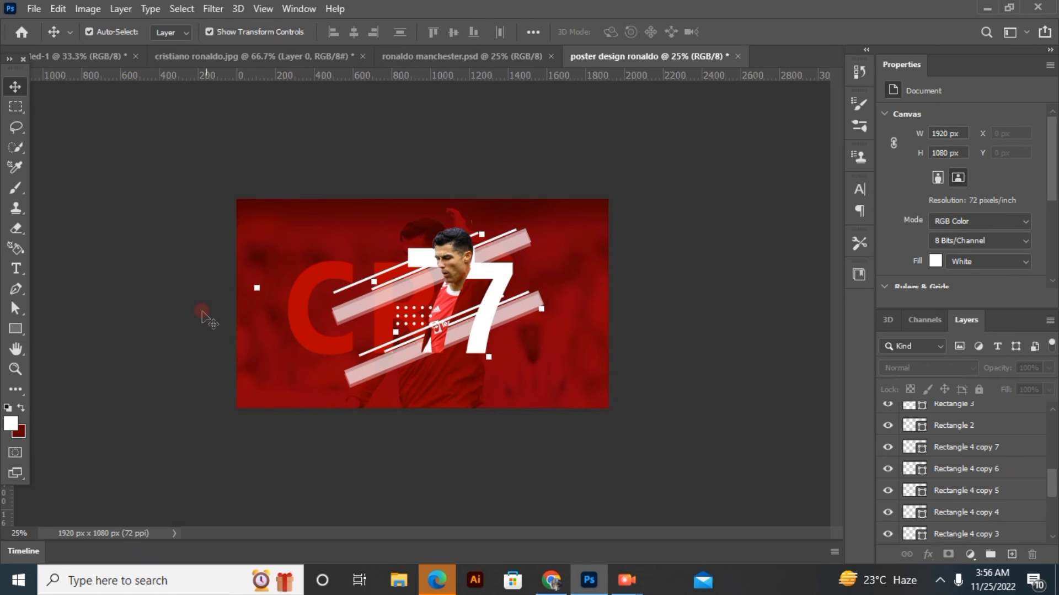
Add the two-line white text MANCHESTER UNITED in Ebrima Bold at 59 pt in the poster's lower-left corner
left_click(15, 268)
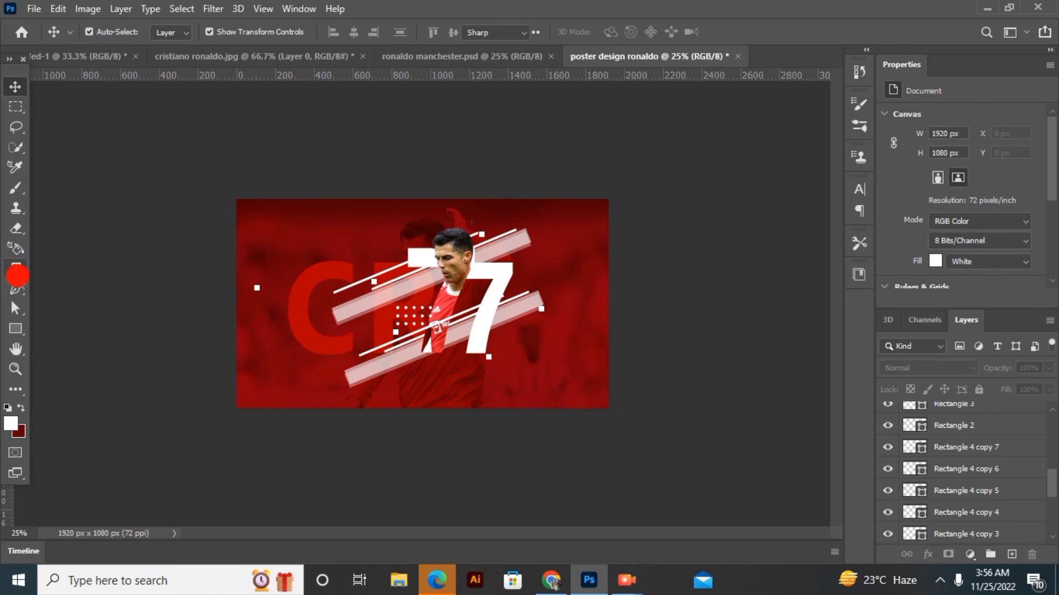
left_click(249, 373)
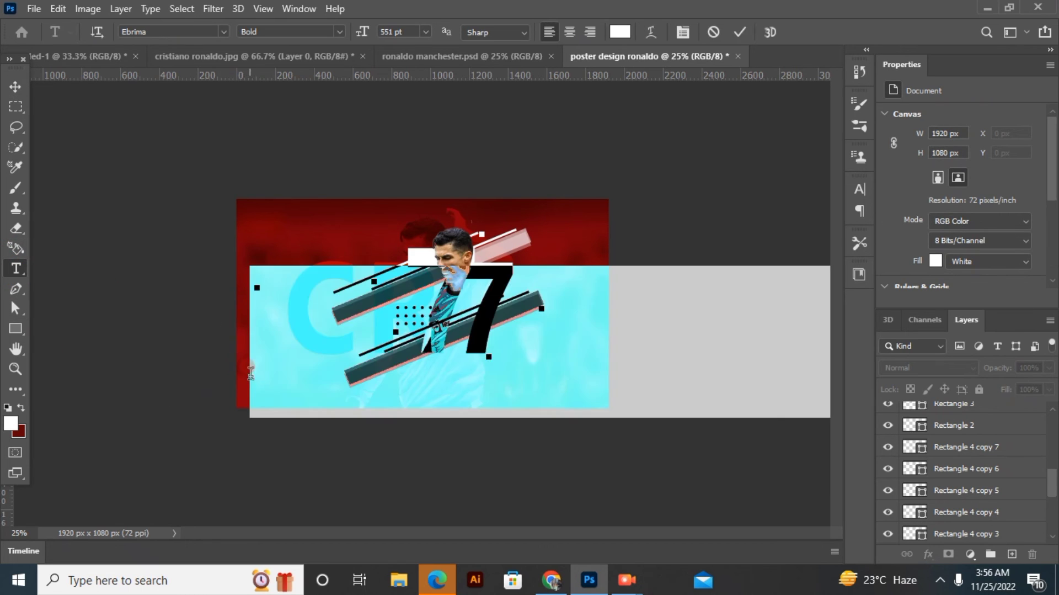
key("BackSpace")
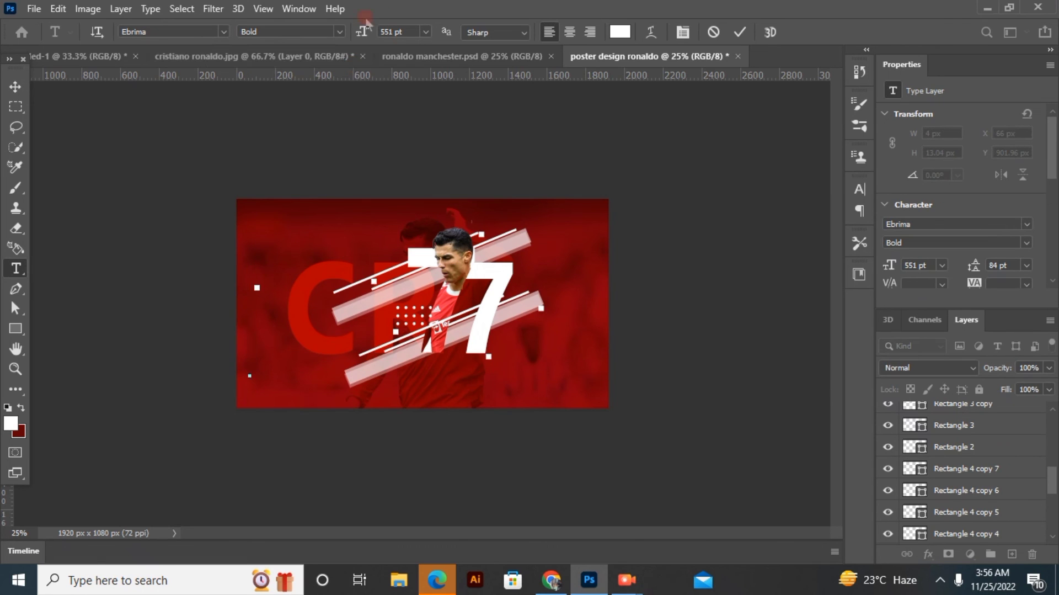
left_click_drag(367, 34, 212, 36)
left_click_drag(365, 33, 146, 33)
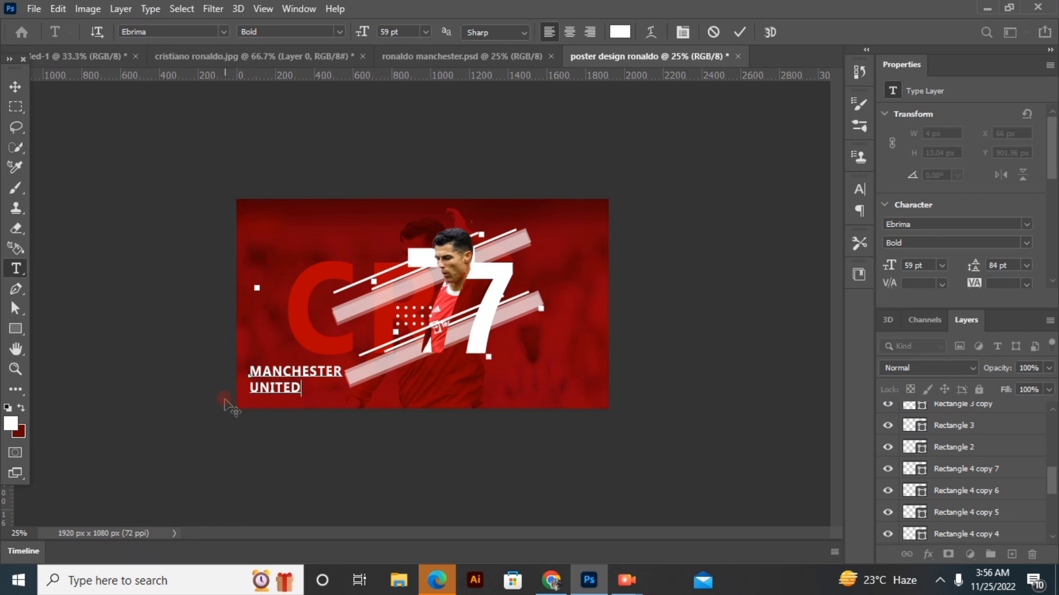
left_click_drag(248, 370, 375, 399)
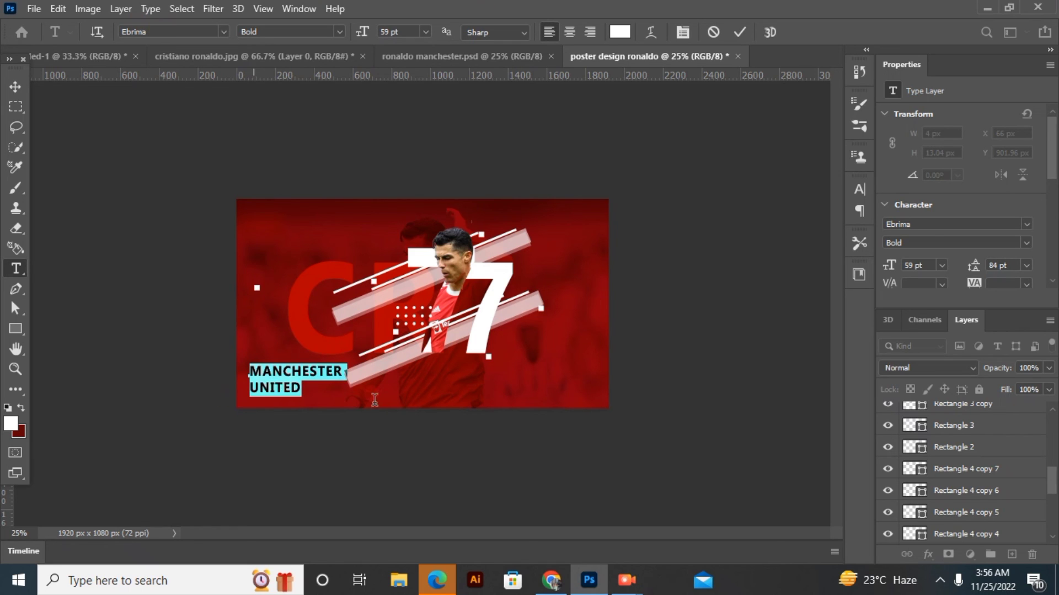
Scale the MANCHESTER UNITED text to 145.44%, rotate it to -34.98° and fit it into the poster's lower-left corner at X 0 px
left_click(16, 84)
left_click_drag(240, 361, 230, 399)
left_click_drag(349, 361, 442, 330)
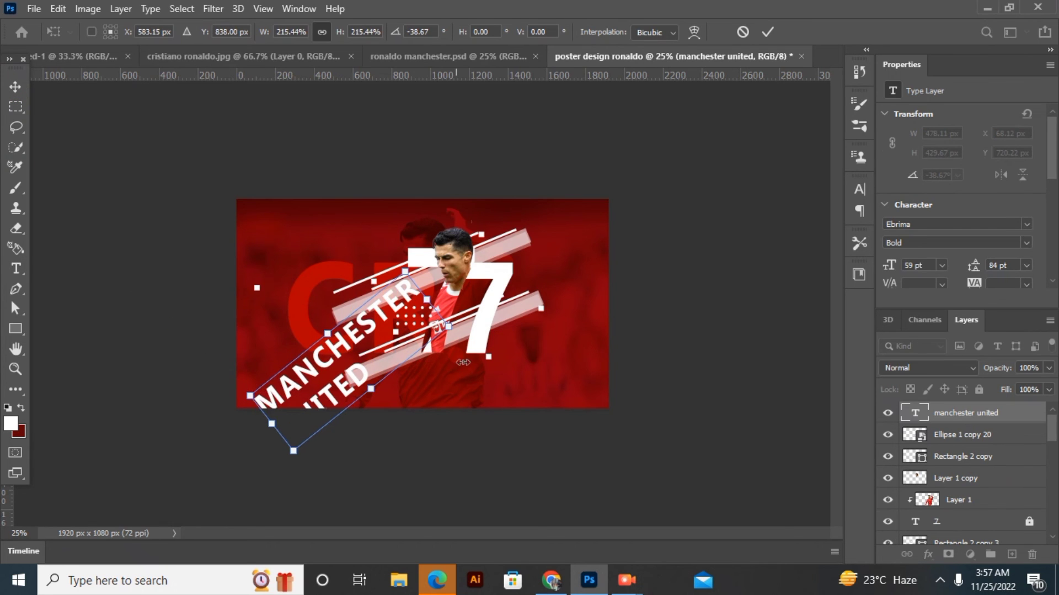
mouse_move(395, 449)
left_mouse_down()
mouse_move(390, 456)
mouse_move(402, 452)
left_mouse_up()
mouse_move(335, 395)
left_mouse_down()
mouse_move(318, 400)
mouse_move(302, 386)
mouse_move(326, 384)
left_mouse_up()
left_click_drag(400, 264, 326, 296)
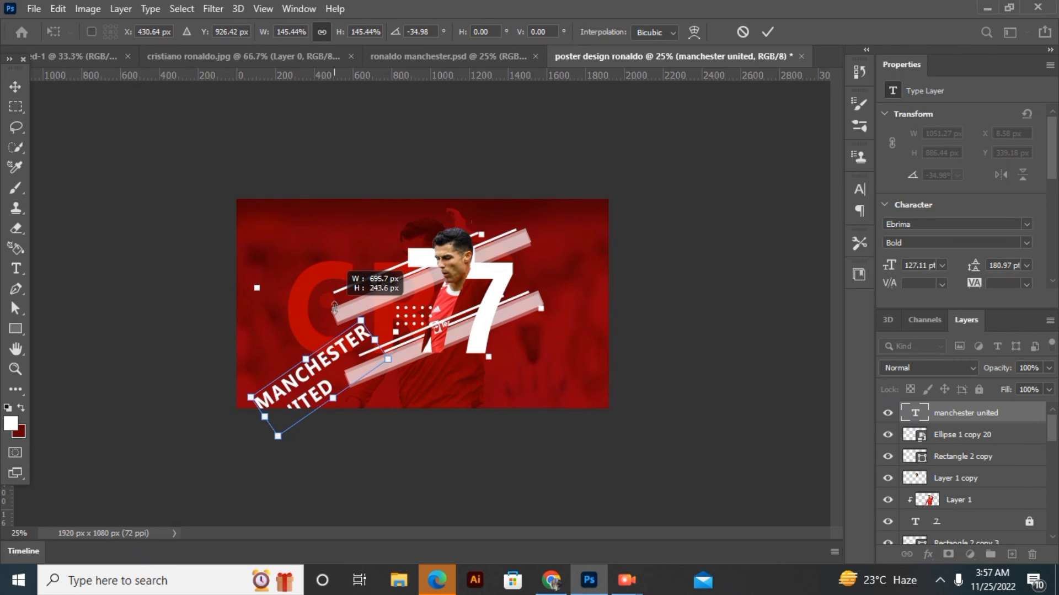
left_click_drag(283, 384, 268, 378)
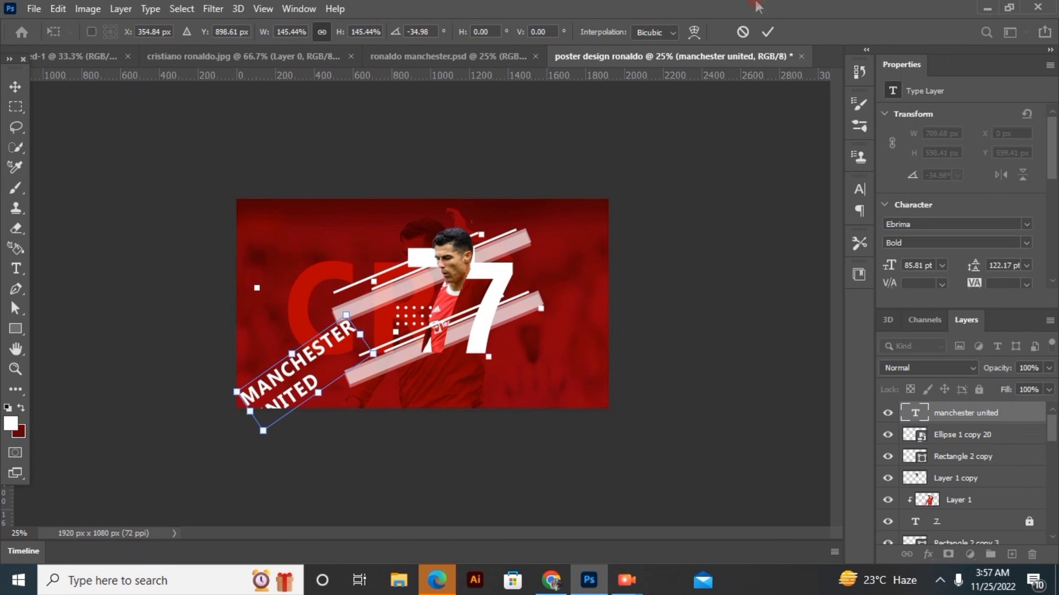
left_click(769, 33)
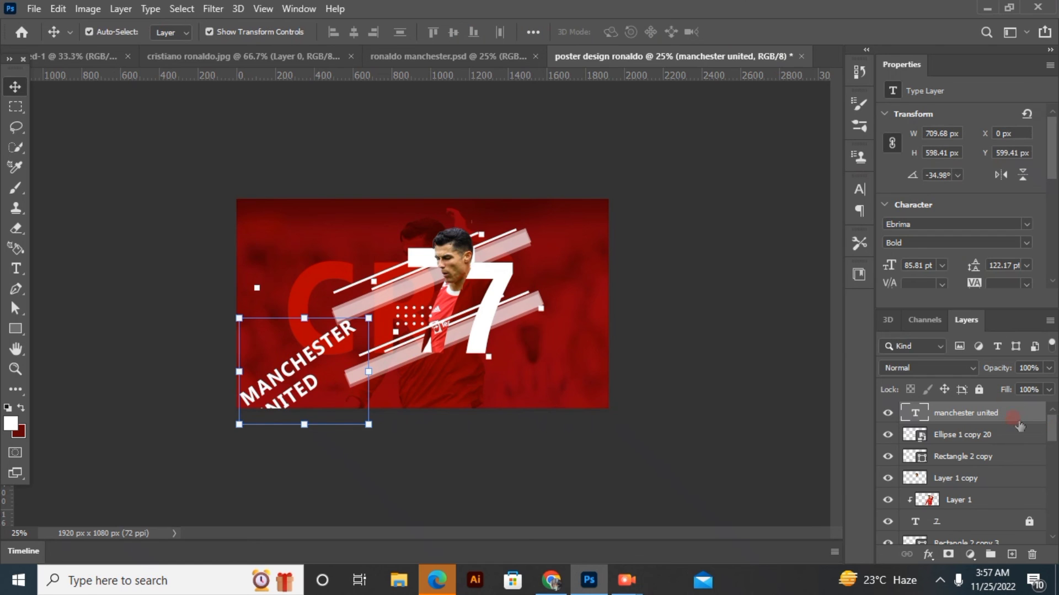
Style the manchester united layer with 0% fill opacity, a 4 px white inside stroke and a white outer glow
double_click(1018, 422)
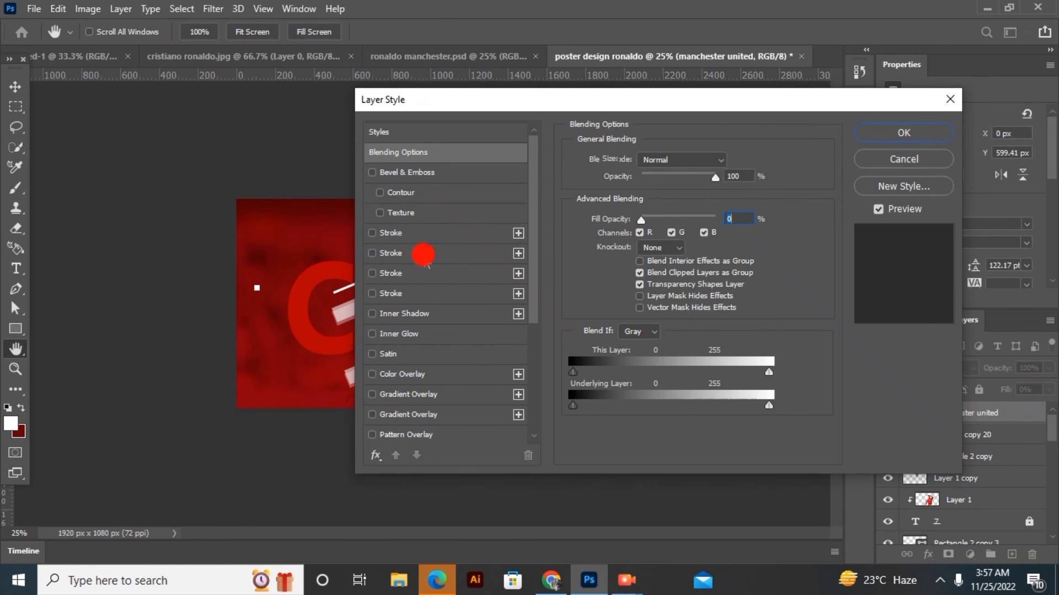
left_click(425, 253)
left_click(614, 277)
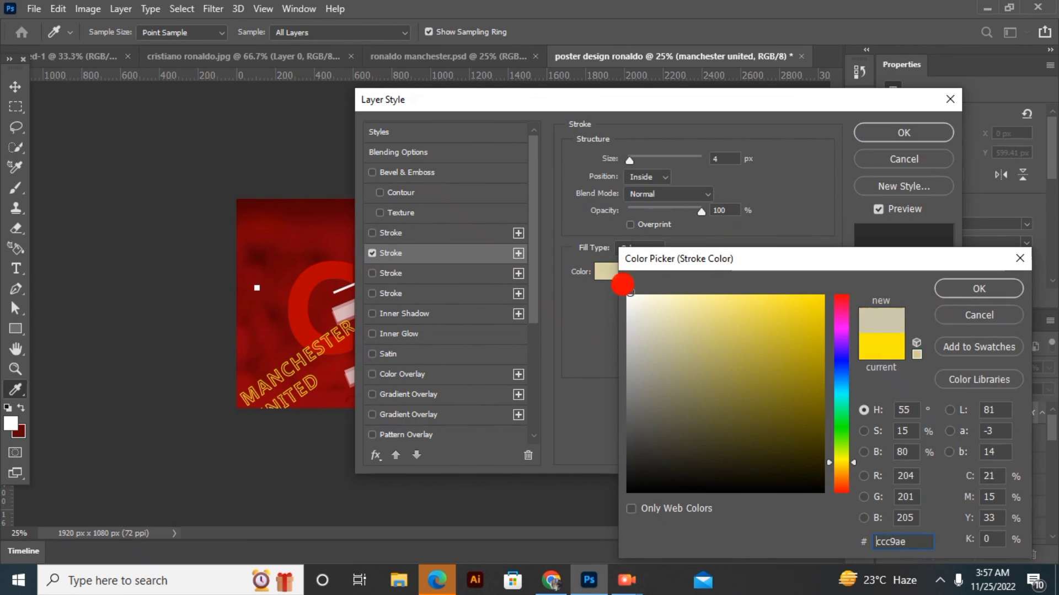
left_click(629, 264)
left_click(910, 288)
scroll(423, 432, "down", 1)
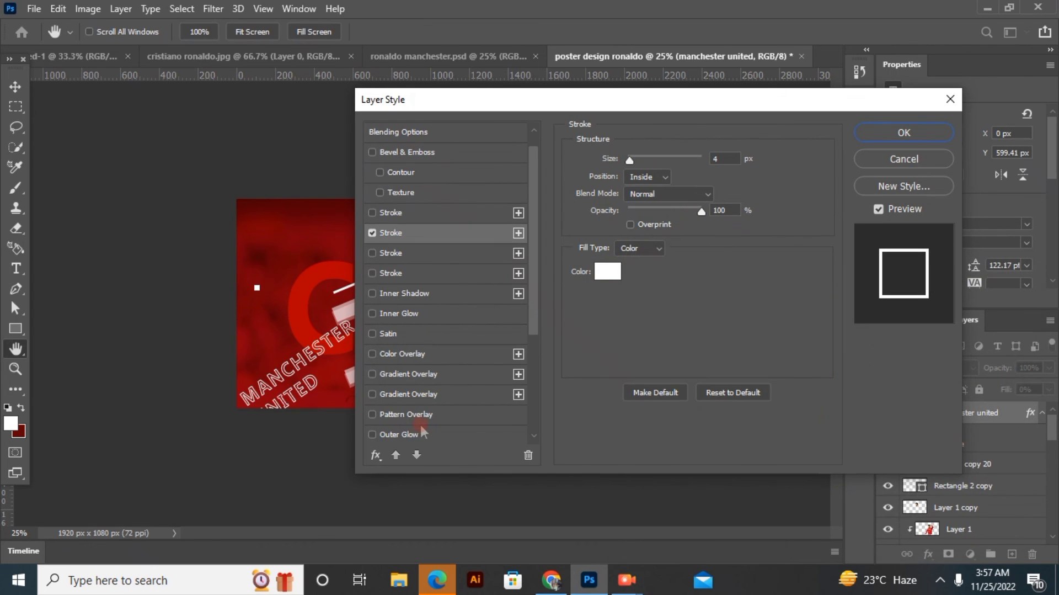
left_click(415, 434)
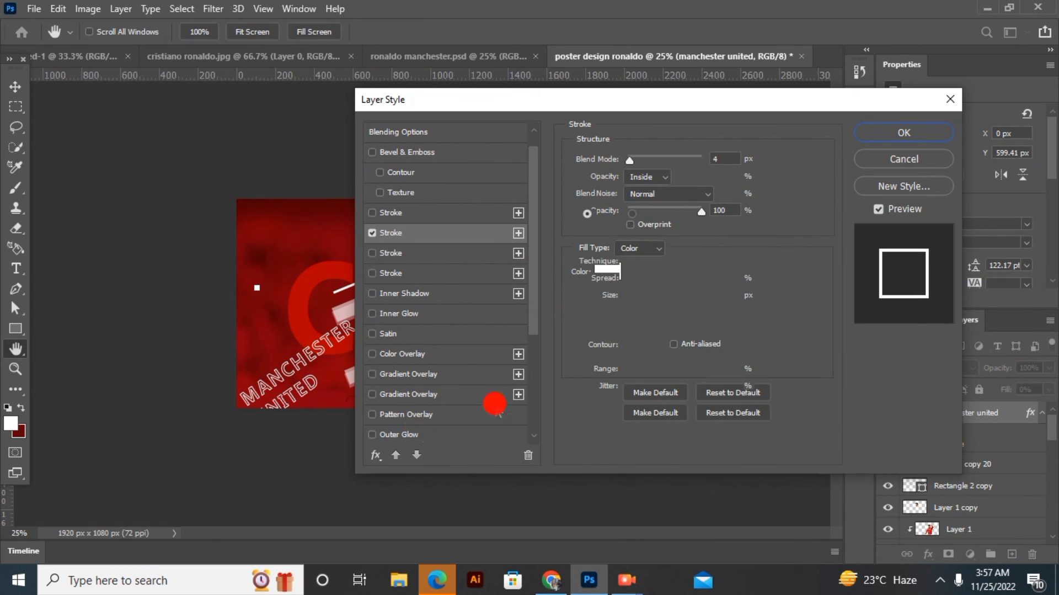
left_click(872, 146)
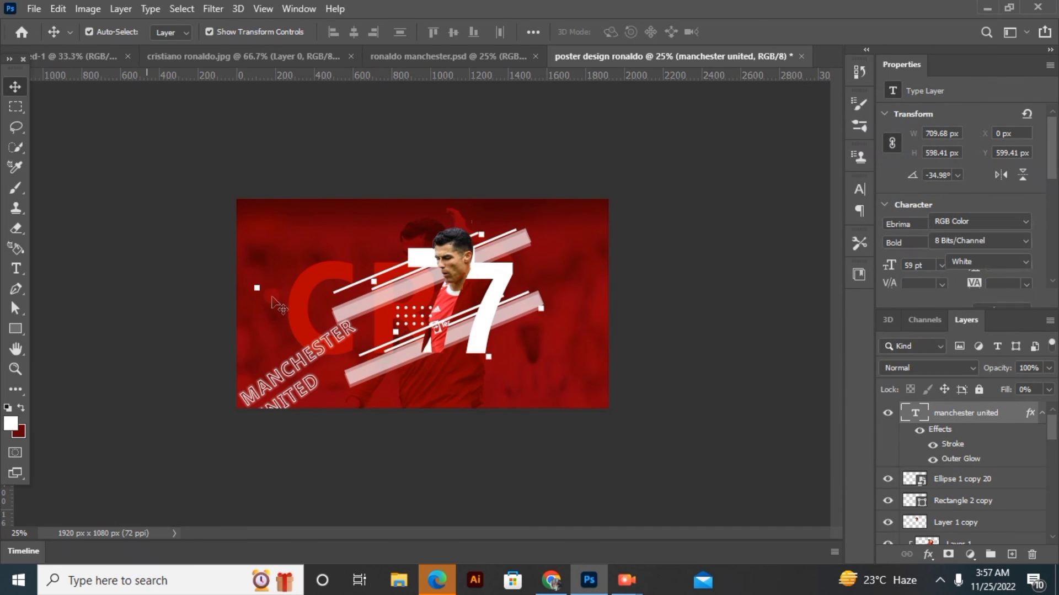
Place three more copies of the small white square at the start and end of MANCHESTER and beside the player's shirt
left_click_drag(257, 289, 242, 389)
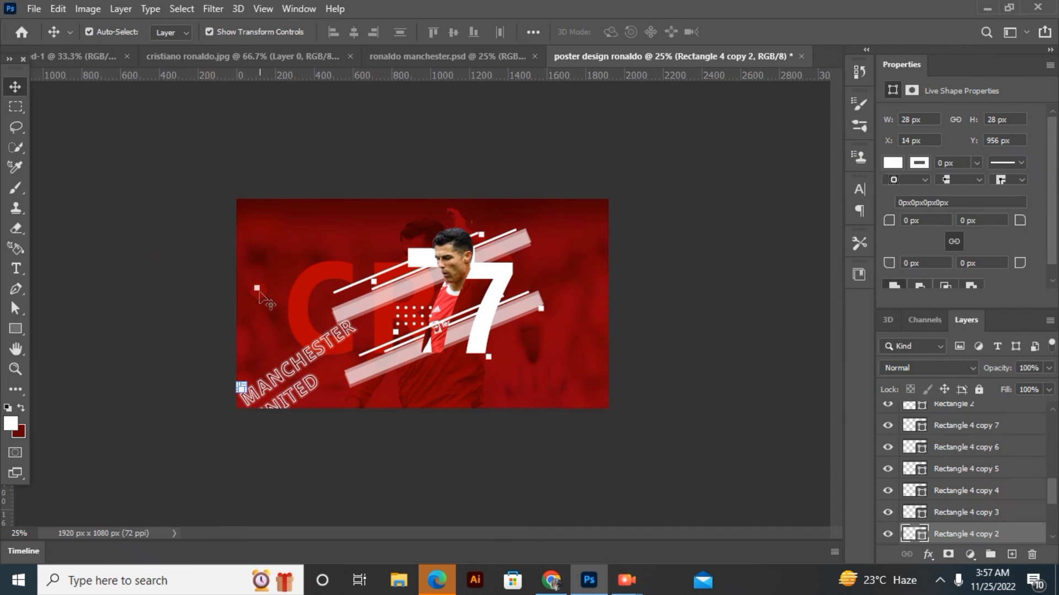
left_click_drag(259, 293, 335, 351)
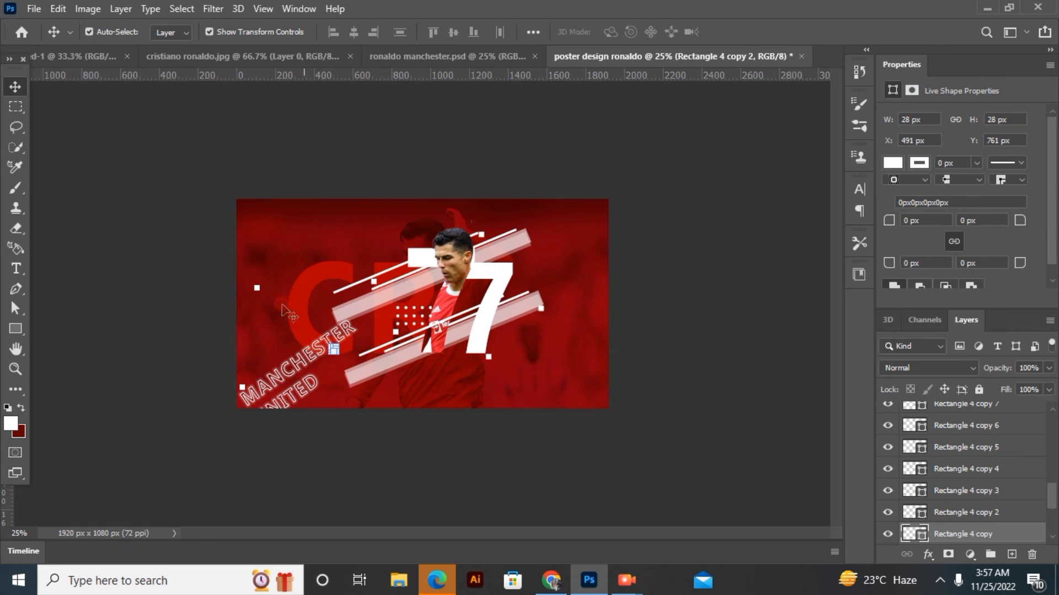
left_click_drag(256, 288, 446, 335)
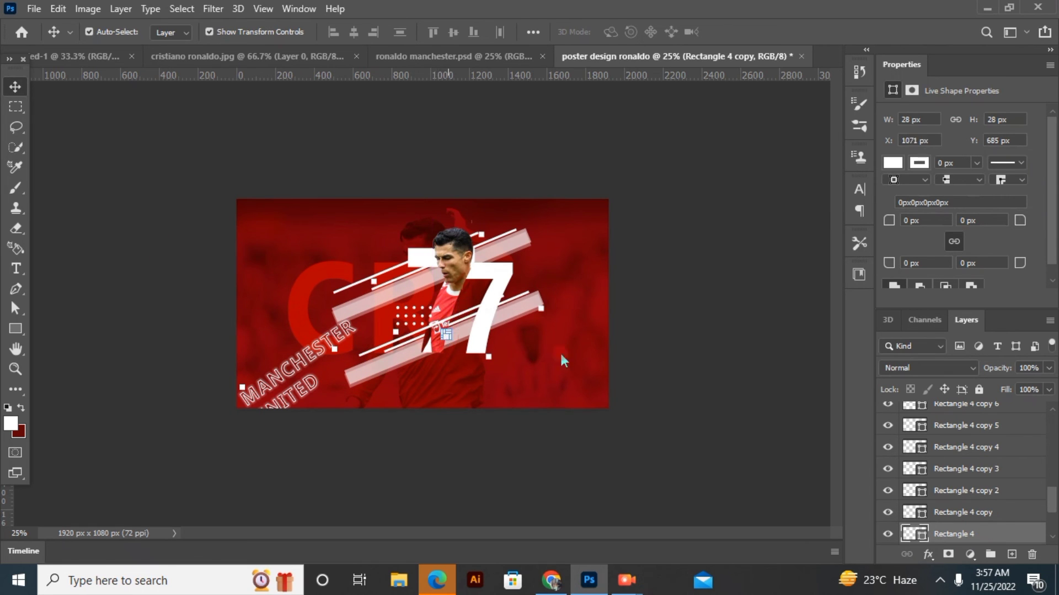
left_click(724, 113)
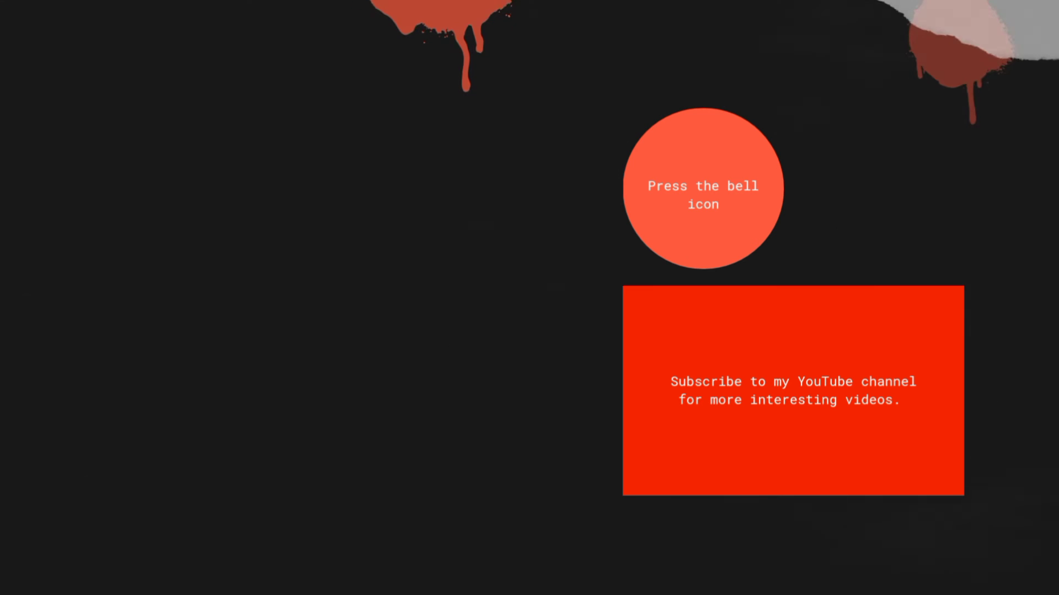